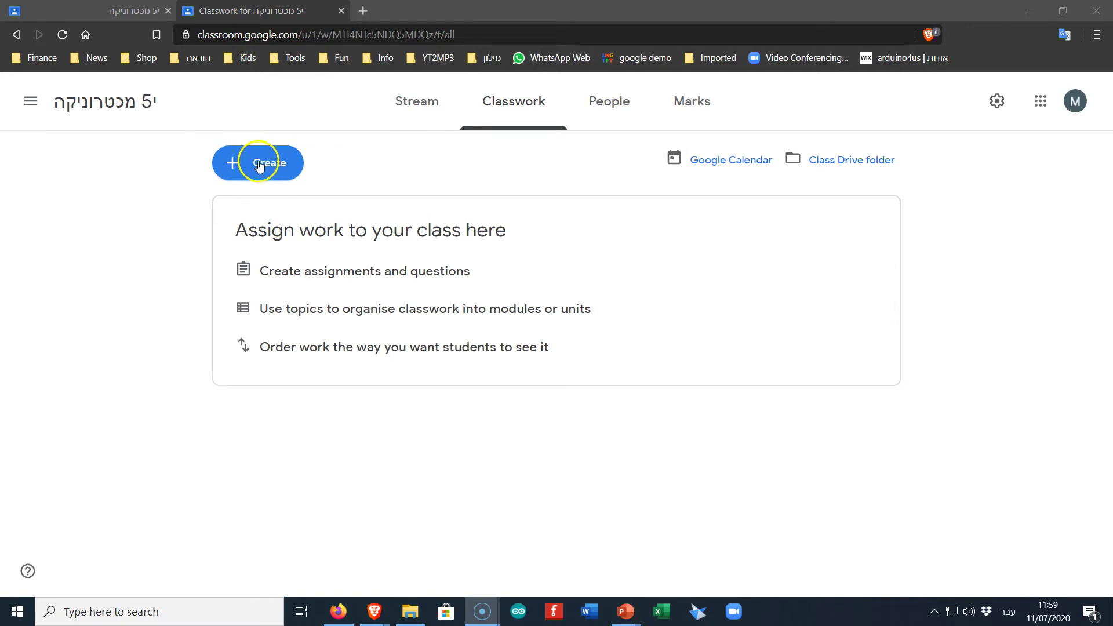
# Add a classwork topic named "הגדרת משתנים" to the class.
pyautogui.click(259, 166)
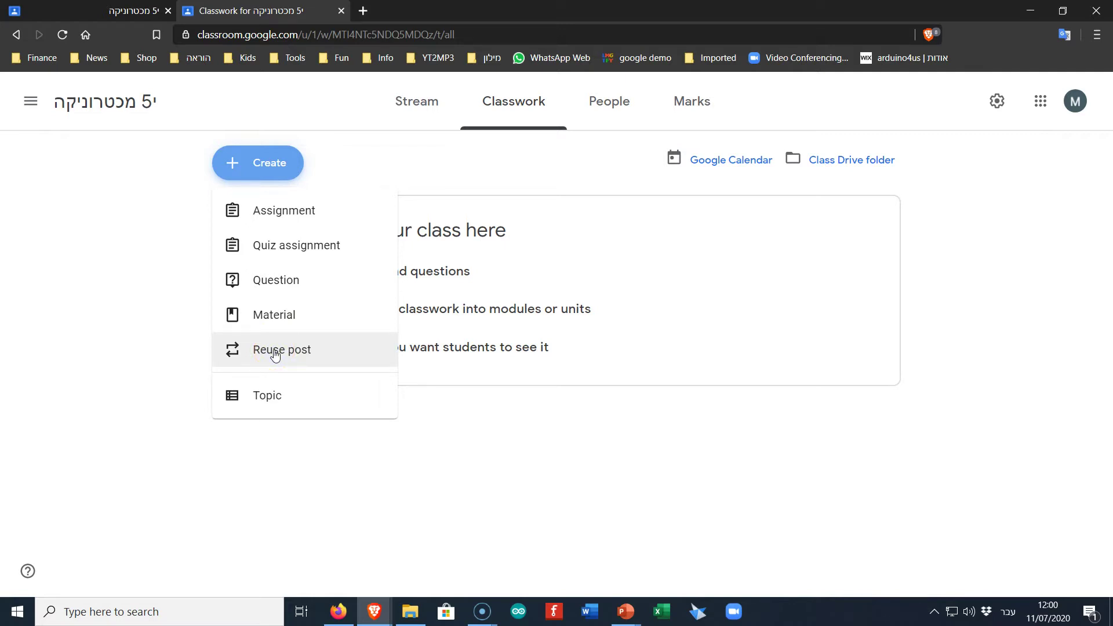
pyautogui.click(268, 398)
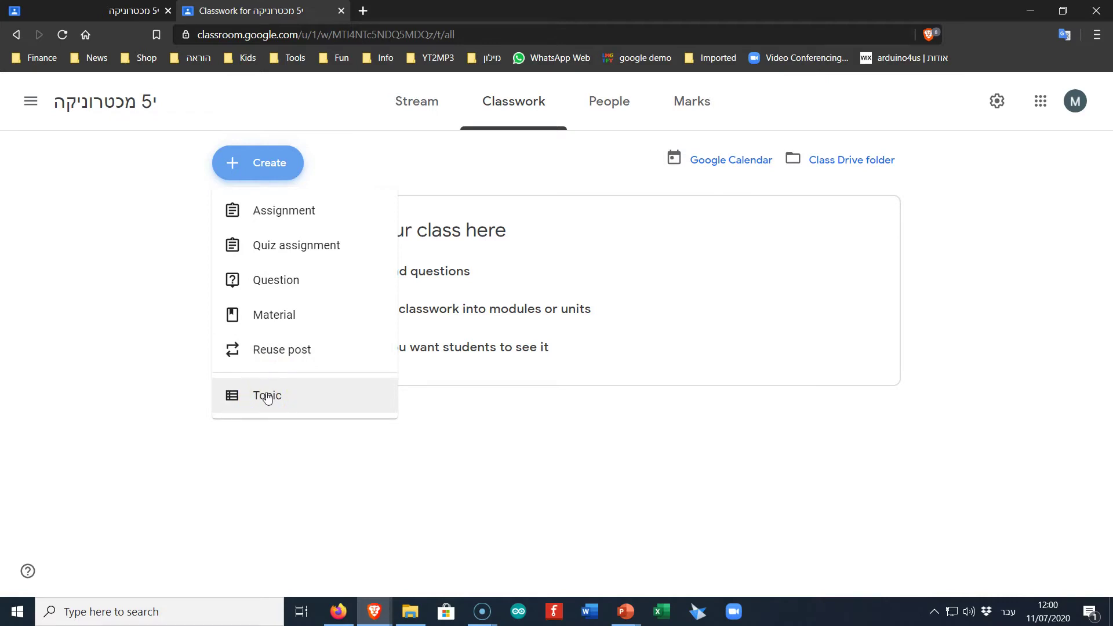
pyautogui.click(267, 397)
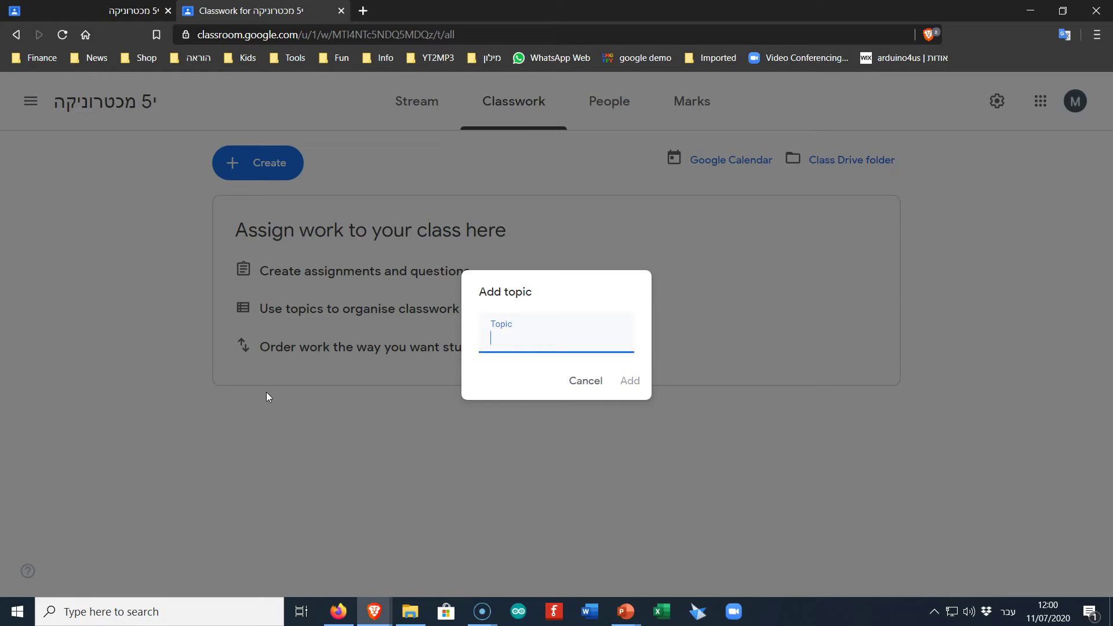
pyautogui.write('הגדרת משתנים')
pyautogui.click(630, 380)
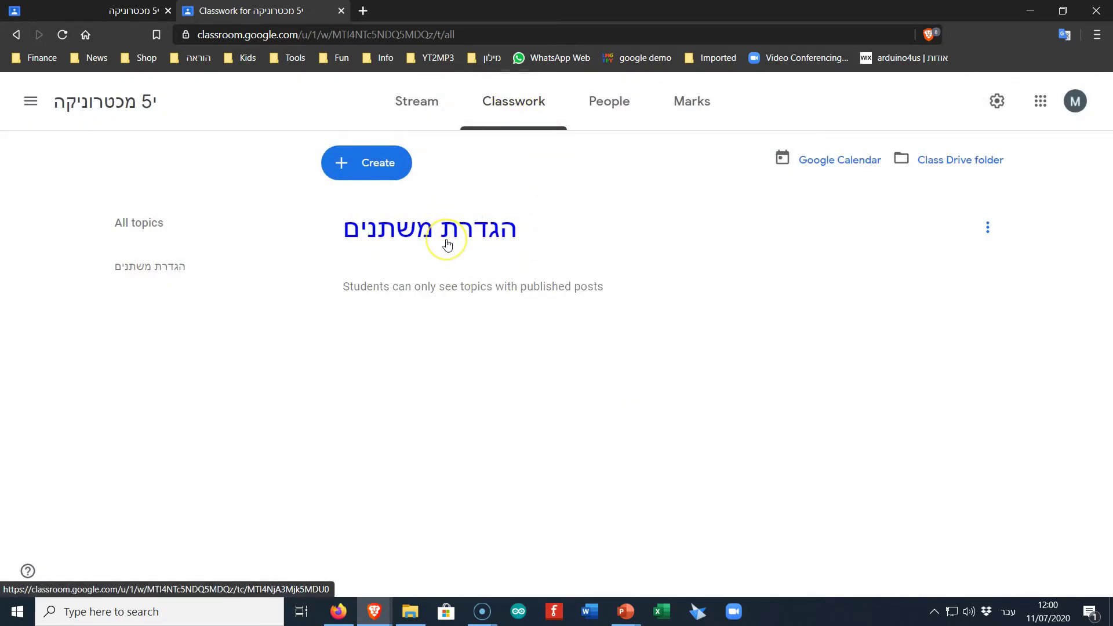
# Add a second classwork topic named "הדפסות למסך".
pyautogui.click(368, 166)
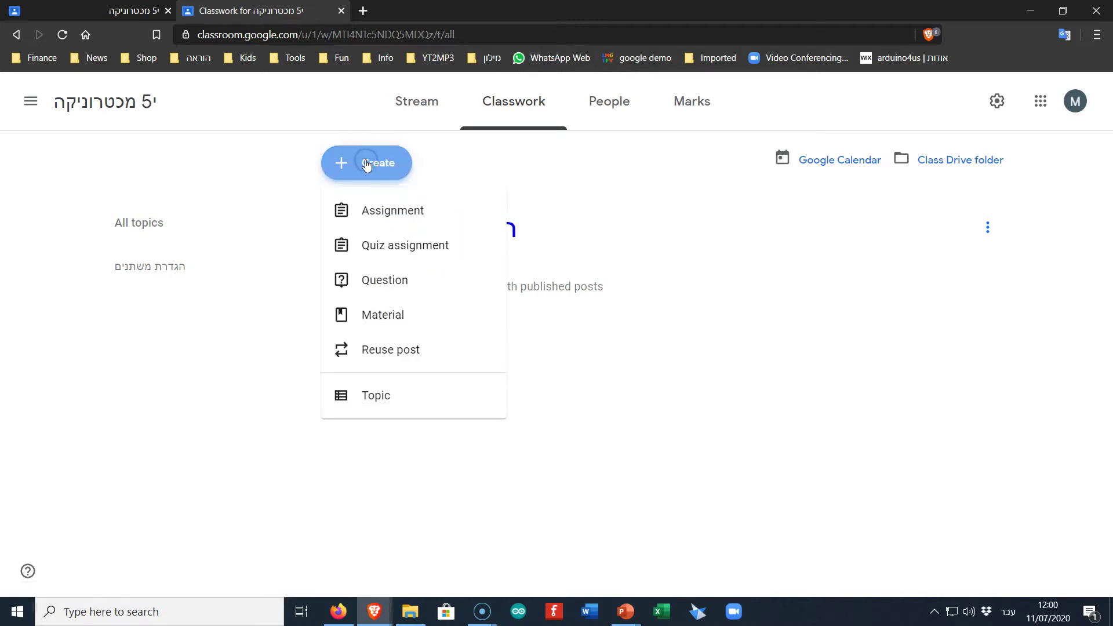
pyautogui.click(385, 396)
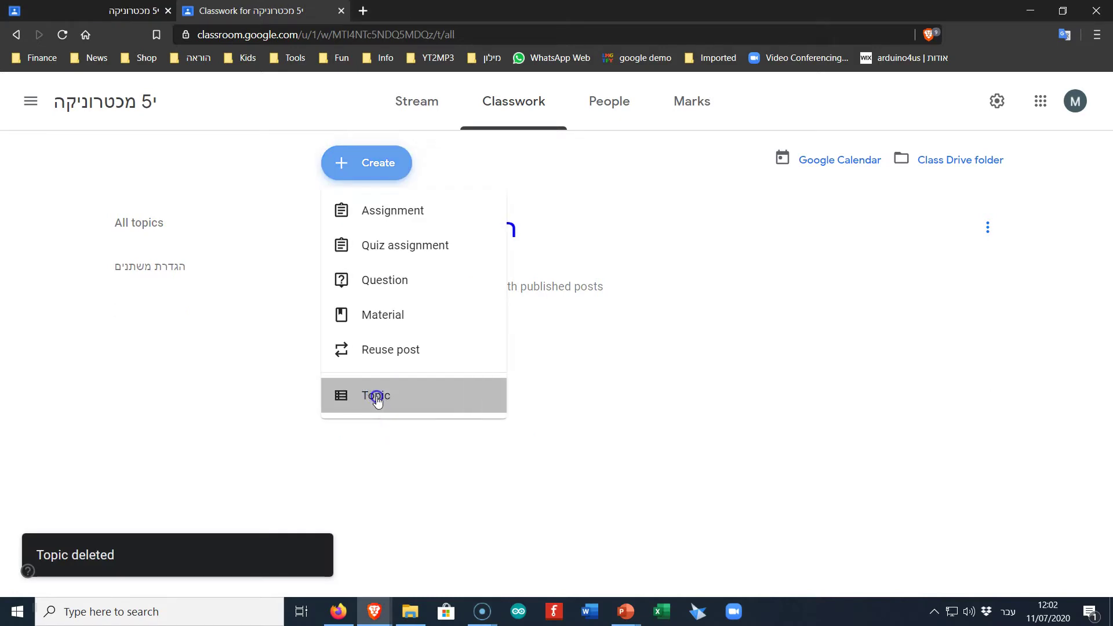
pyautogui.click(377, 395)
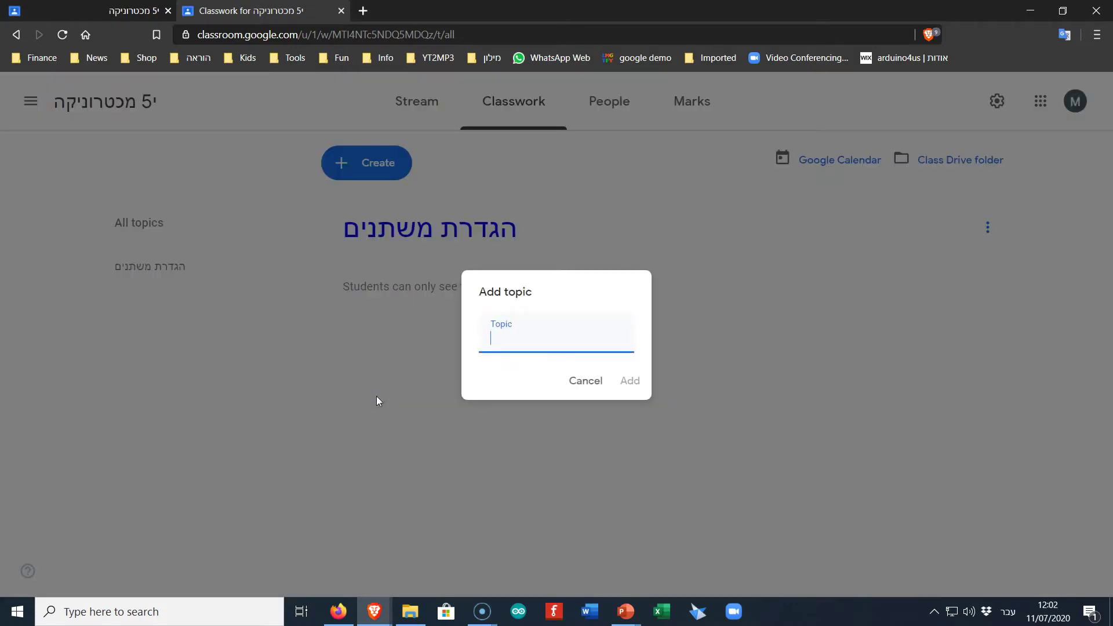
pyautogui.write('הדפסות למסך')
pyautogui.press('Return')
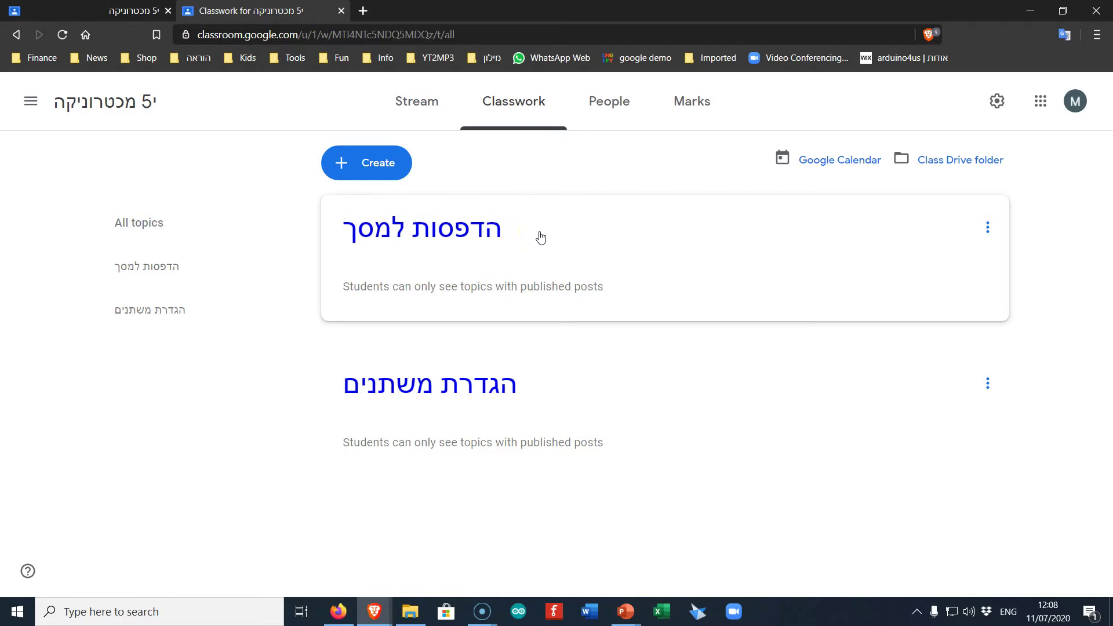
pyautogui.click(538, 236)
# Create a new classwork material, dismiss the introductory tip and title it "אפשרויות הדפסה למסך".
pyautogui.click(377, 164)
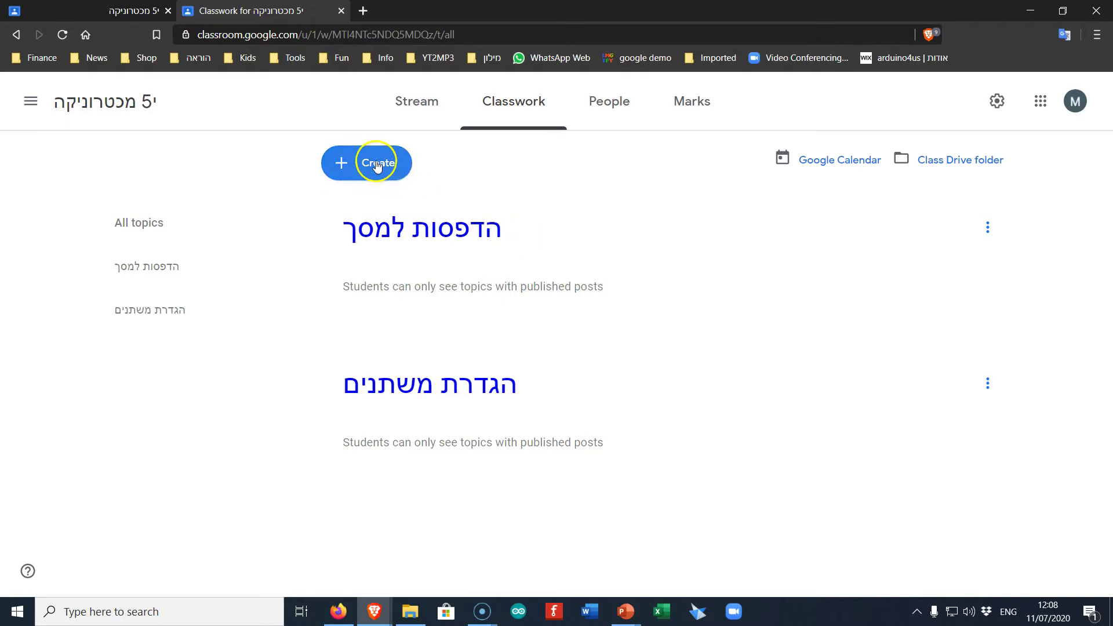
pyautogui.click(360, 313)
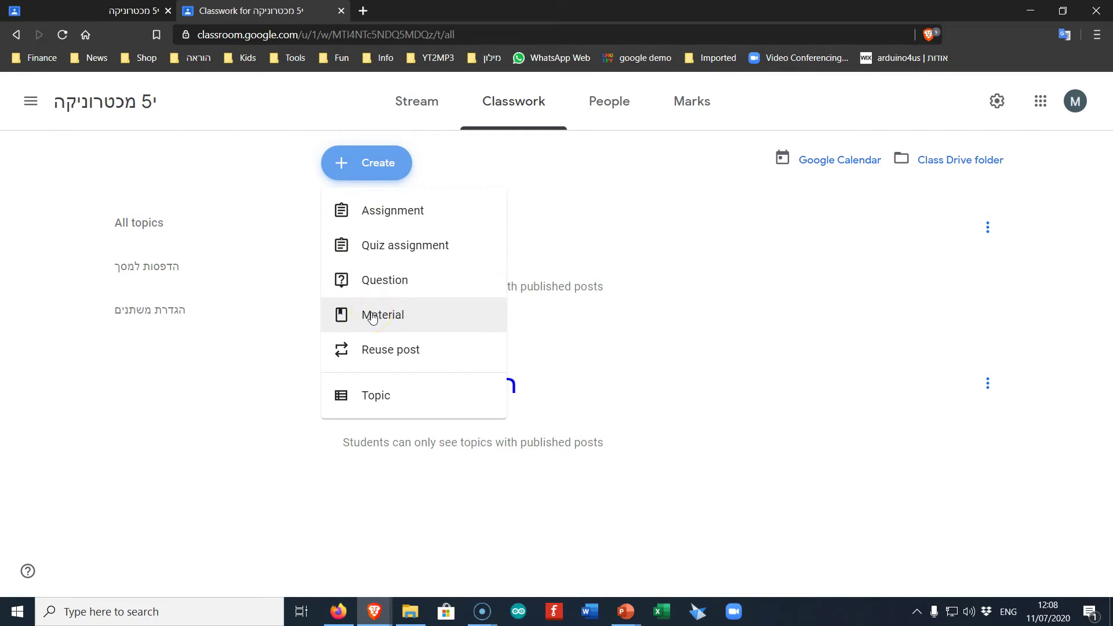
pyautogui.click(373, 317)
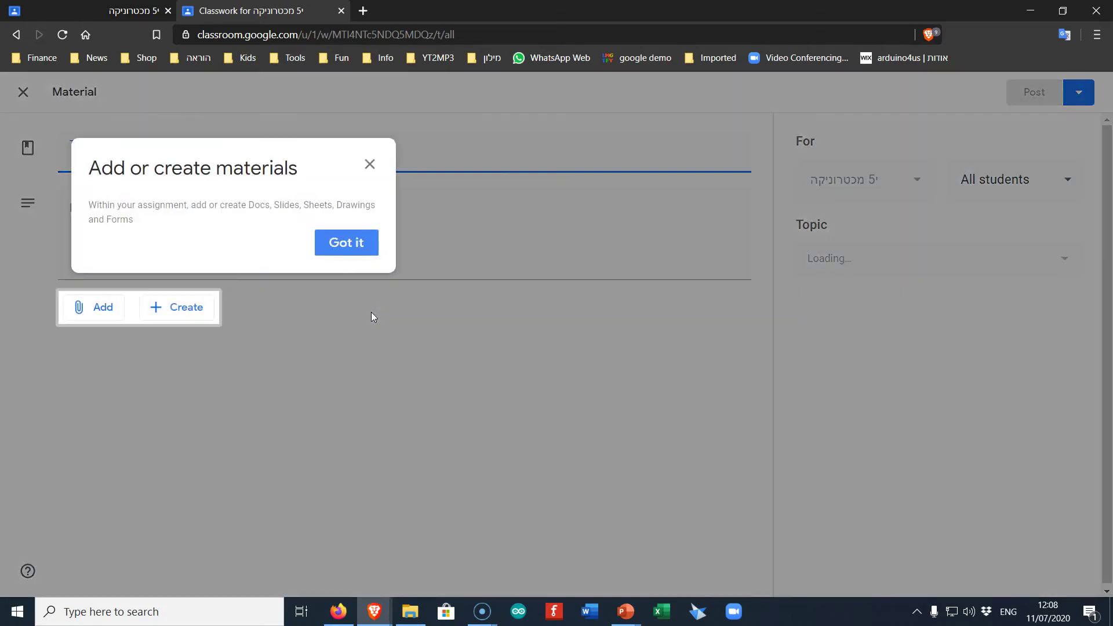
pyautogui.click(357, 240)
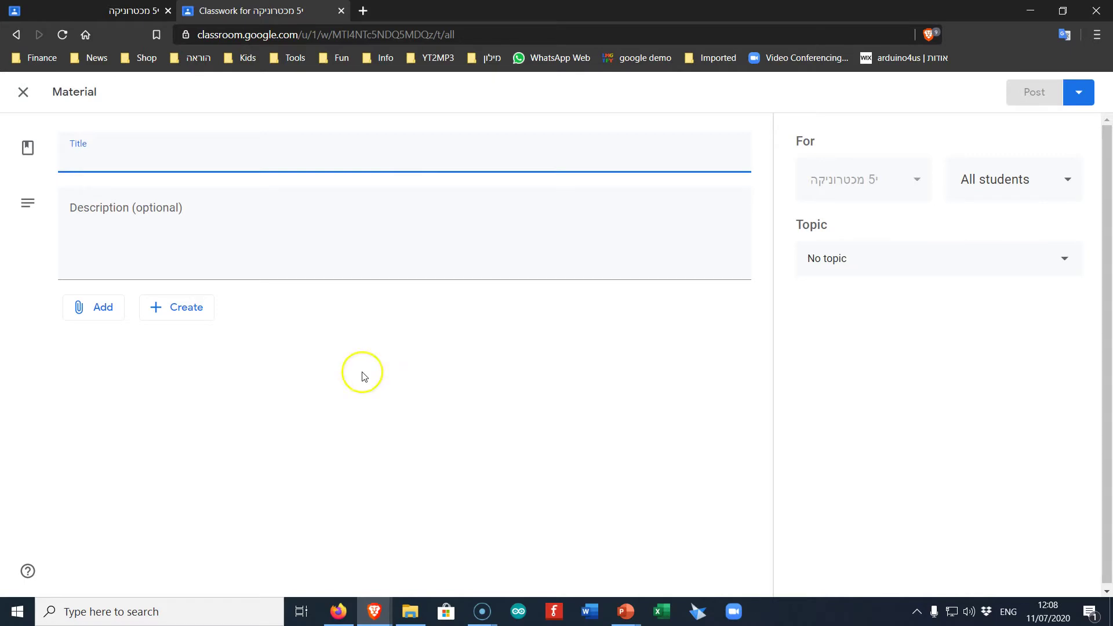
pyautogui.click(171, 155)
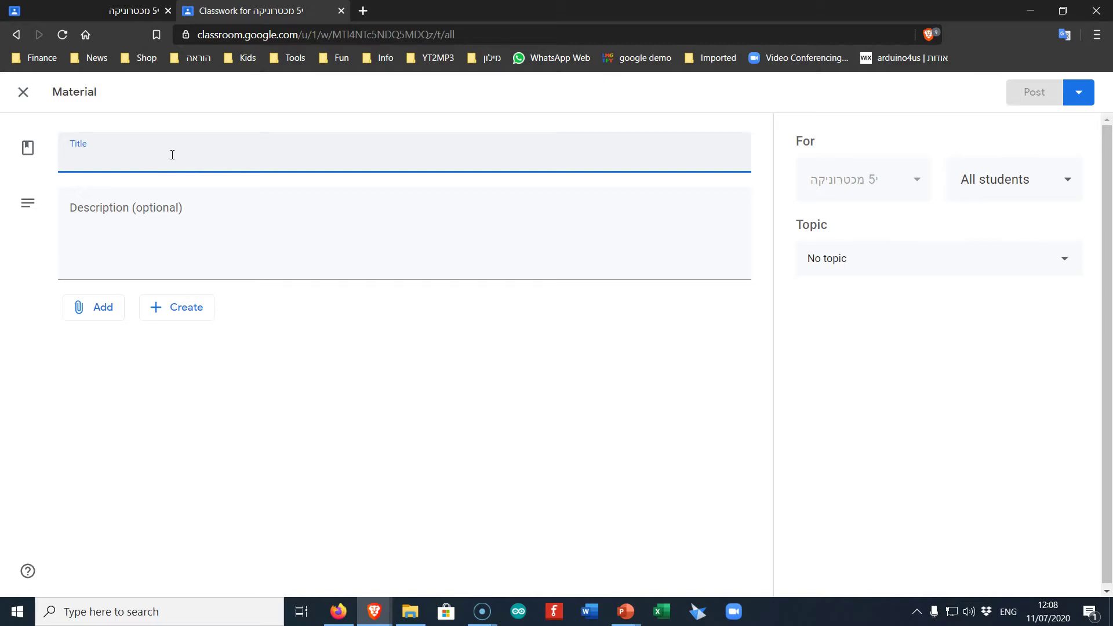
pyautogui.hotkey('alt', 'shift')
pyautogui.write('אפשרויות הדפסה למסך')
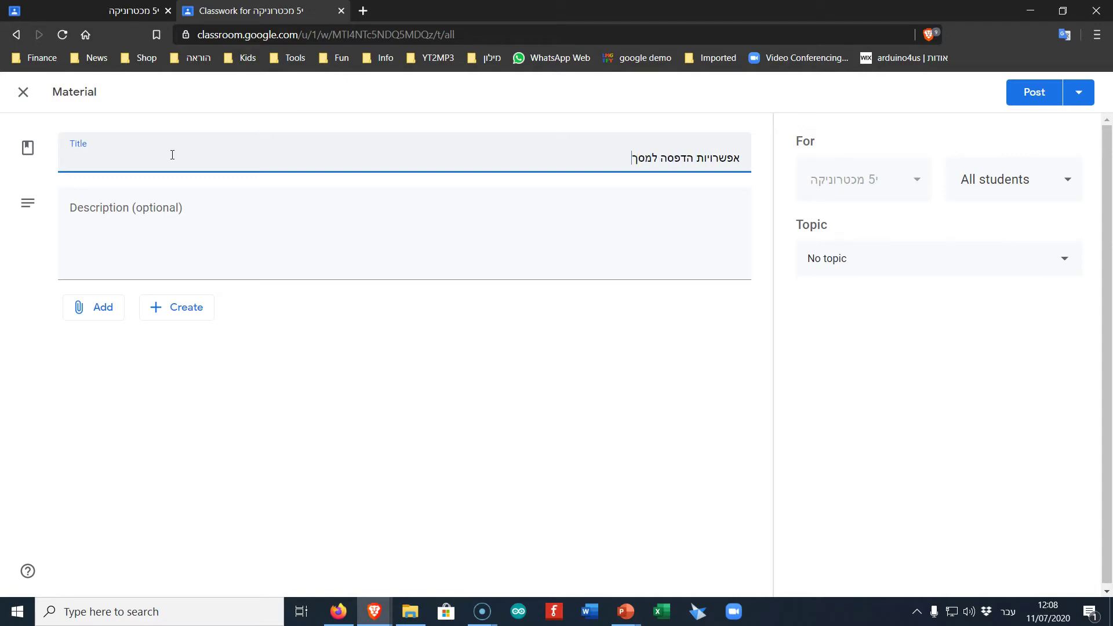
# Enter the material's description "בקישור הבא תמצאו הסברים ודוגמאות על אפשרויות הדפסה למסך מתוכנית של בקר ארדואינו".
pyautogui.click(209, 211)
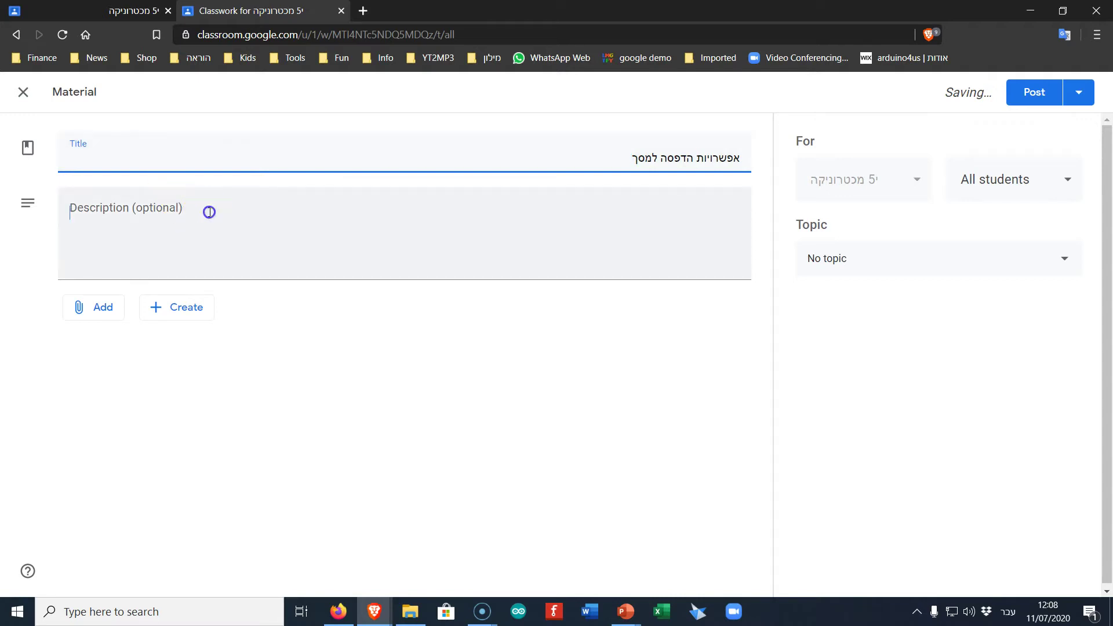
pyautogui.write('ב')
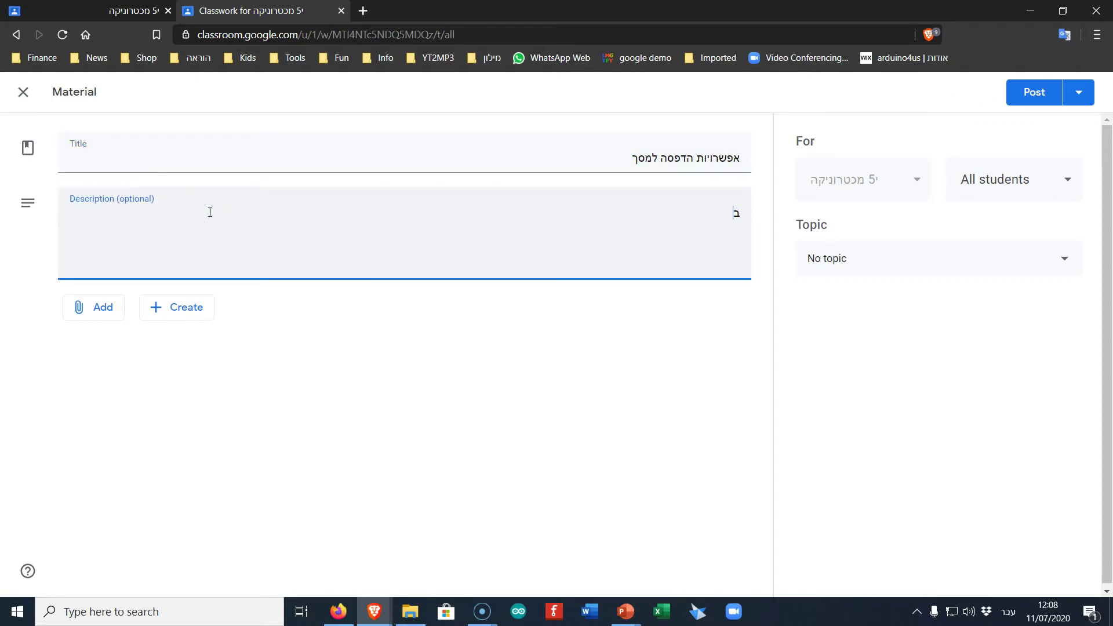
pyautogui.write('קישור הבא תמצאו הסבק')
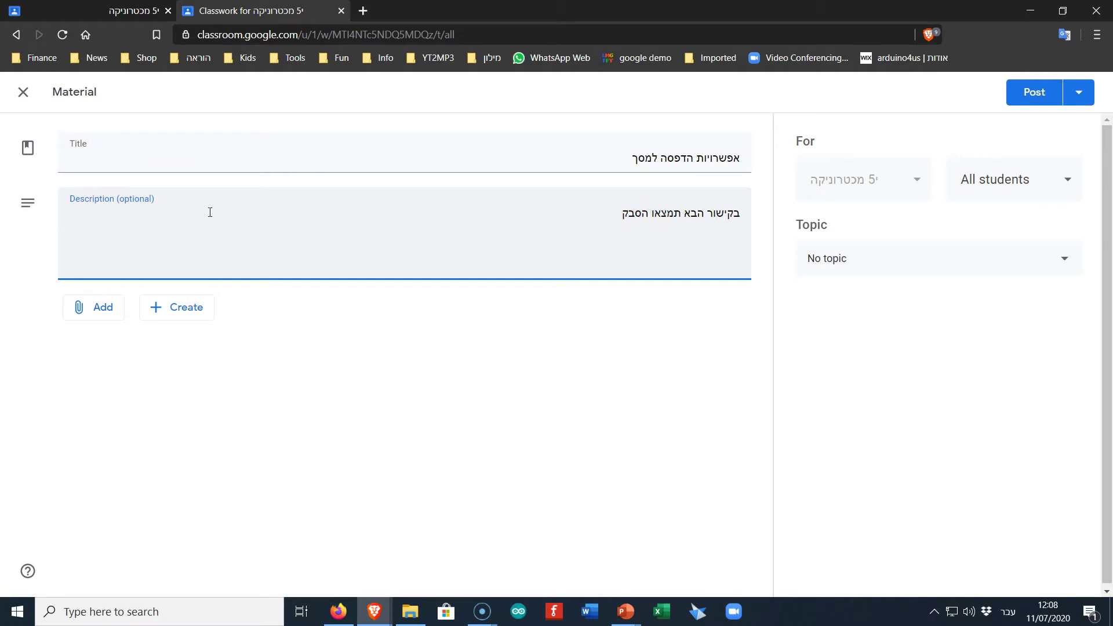
pyautogui.press('BackSpace')
pyautogui.write('רים ודוגמאות על אפשרויות הדפסה למסך מתוכנית של בקר ארדואינו')
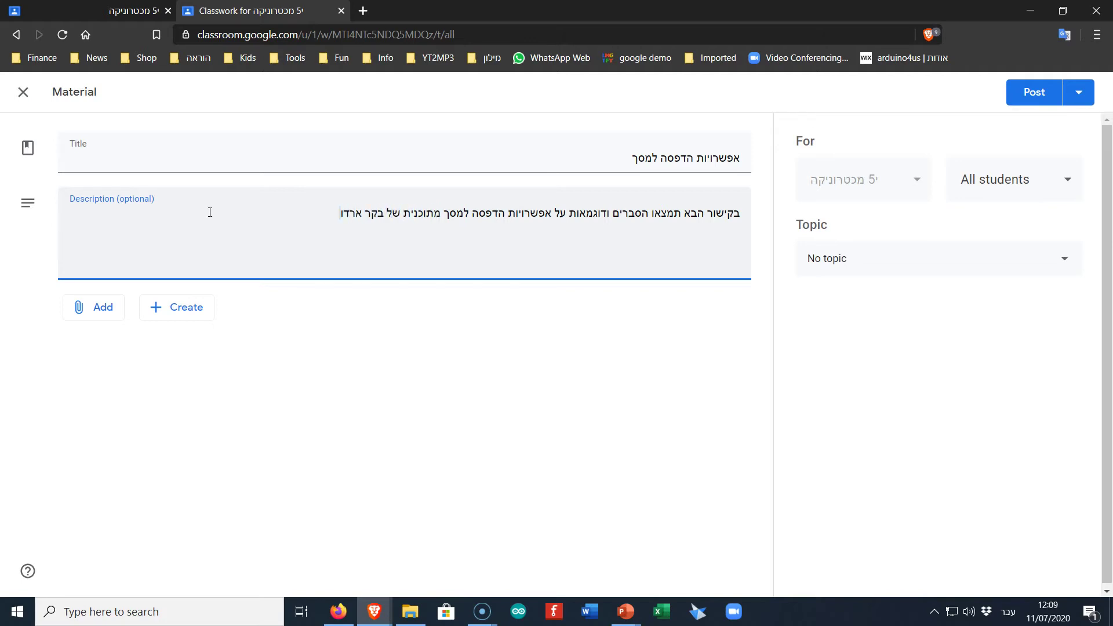
pyautogui.click(209, 221)
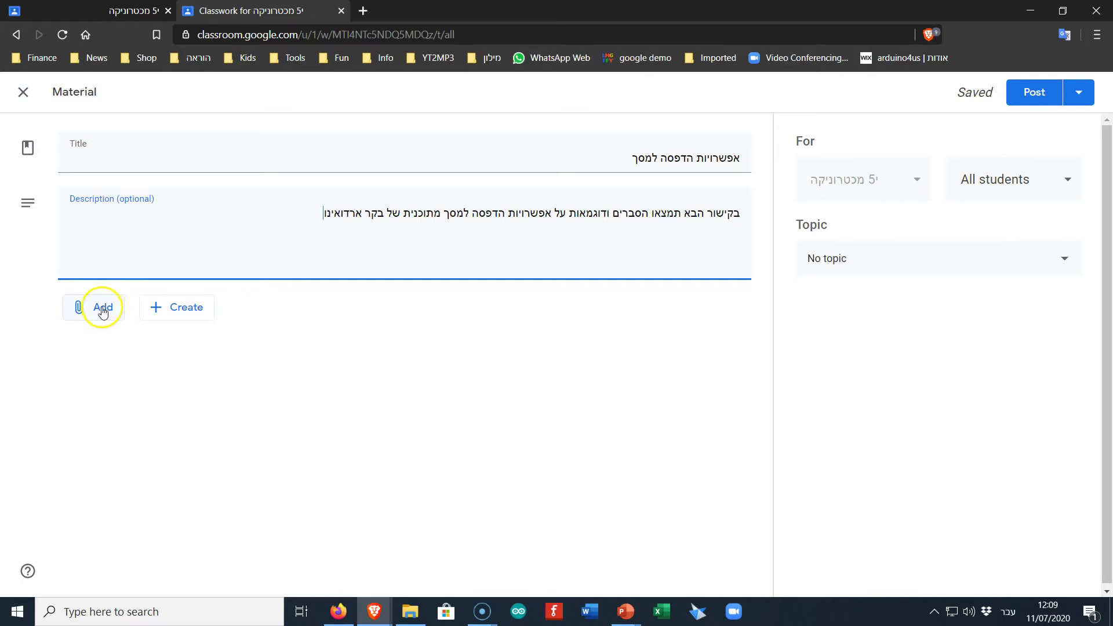
pyautogui.click(92, 307)
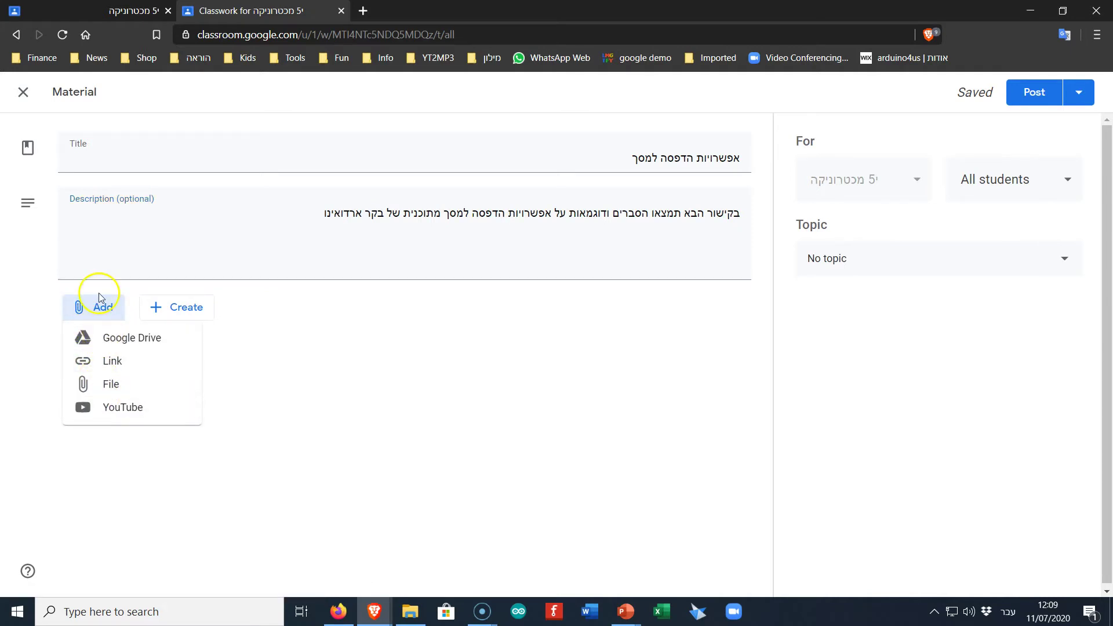
pyautogui.click(181, 305)
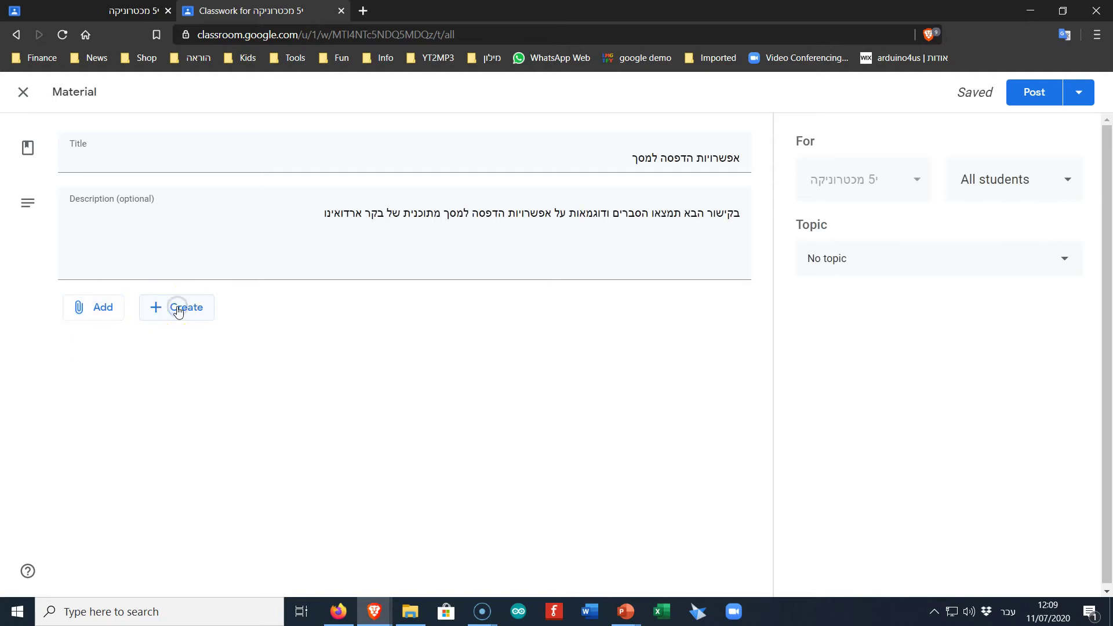
pyautogui.click(178, 308)
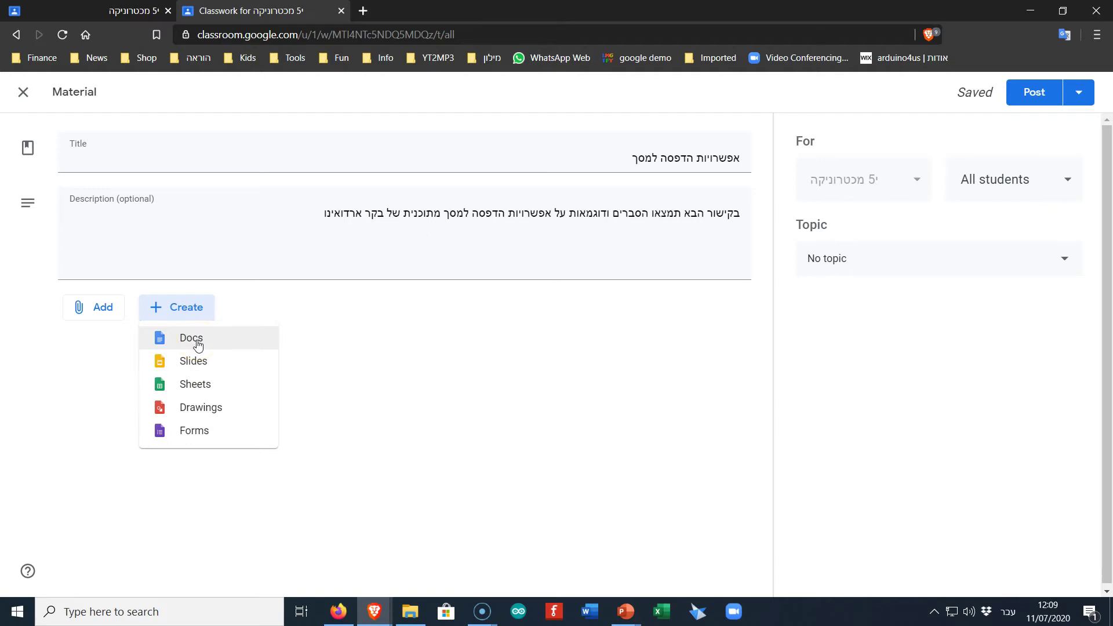
pyautogui.click(243, 303)
# Attach a link to the material, using the address of the arduino4us lesson 2.1 page on printing options that is open in Firefox.
pyautogui.click(99, 308)
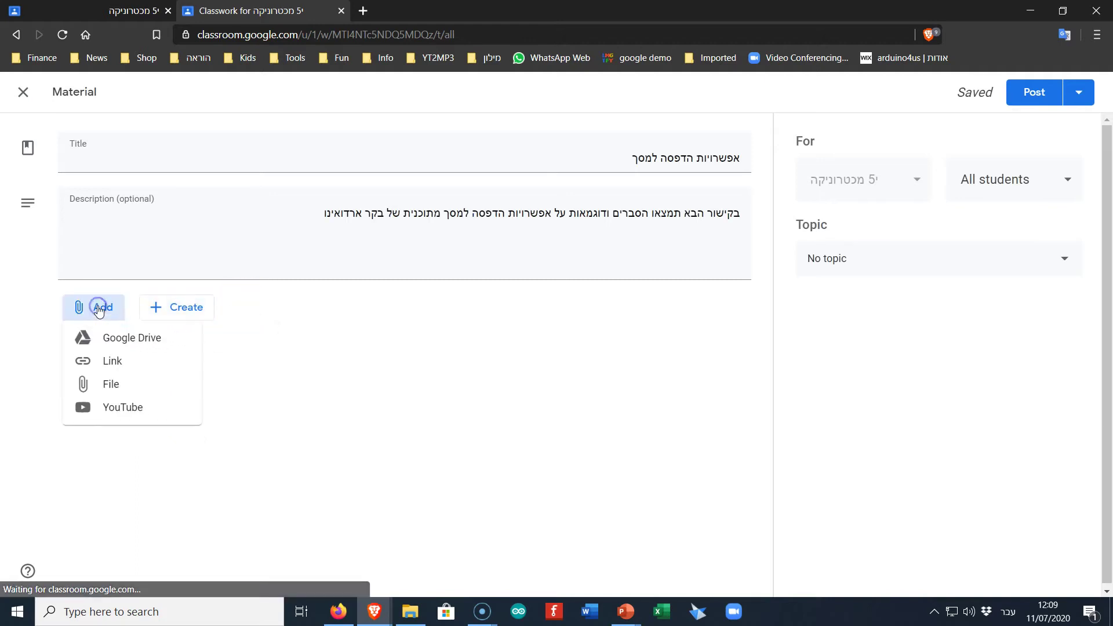
pyautogui.click(111, 362)
pyautogui.click(487, 350)
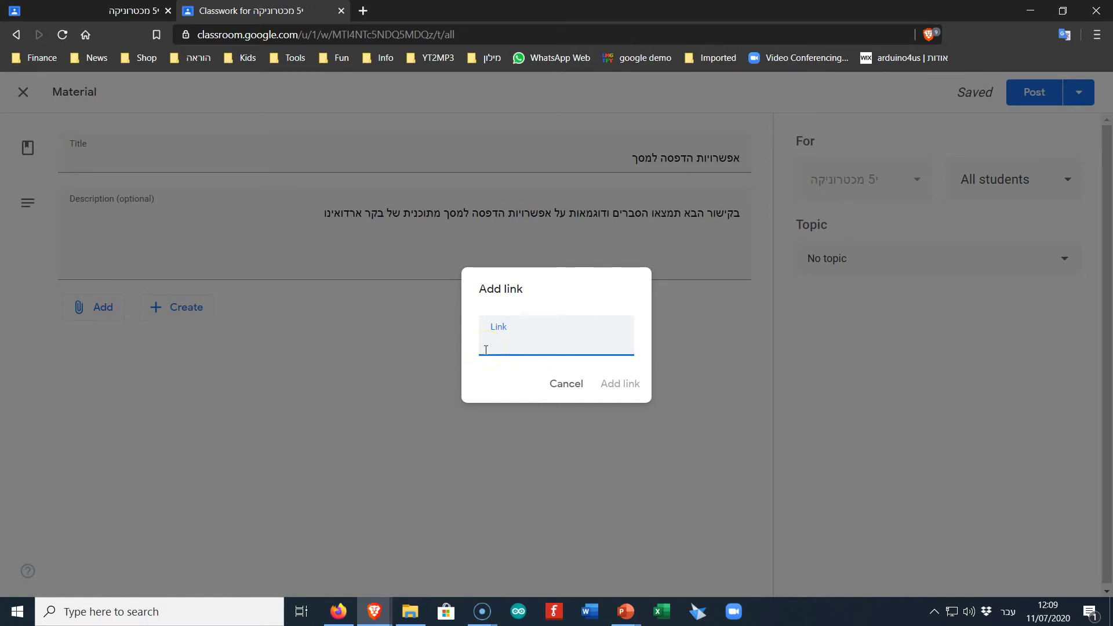
pyautogui.hotkey('alt', 'Tab')
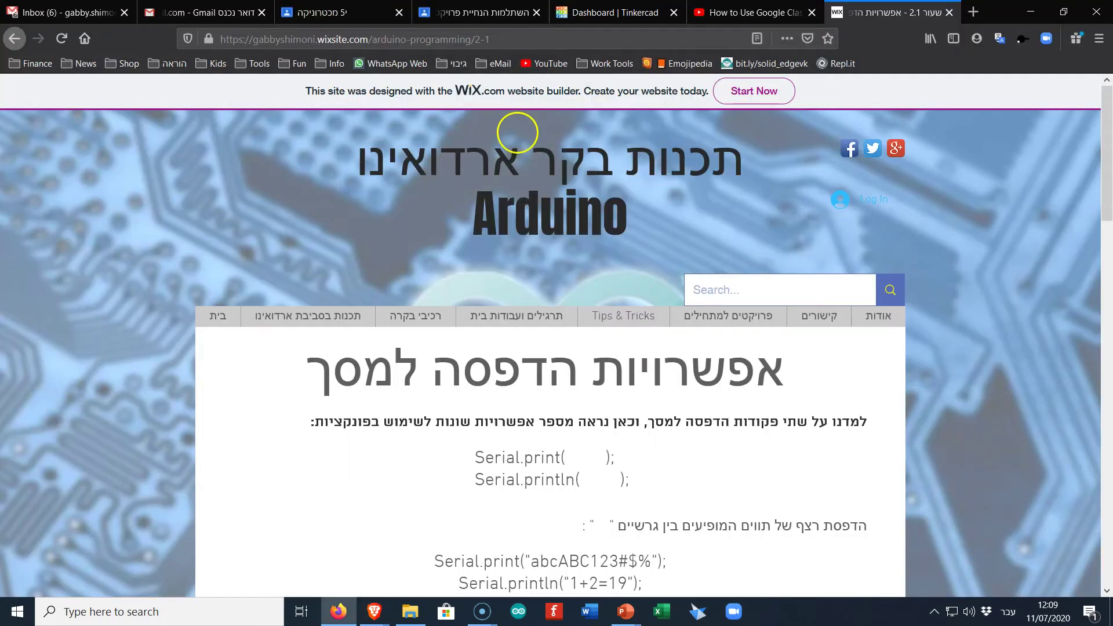
pyautogui.click(460, 39)
pyautogui.hotkey('ctrl', 'c')
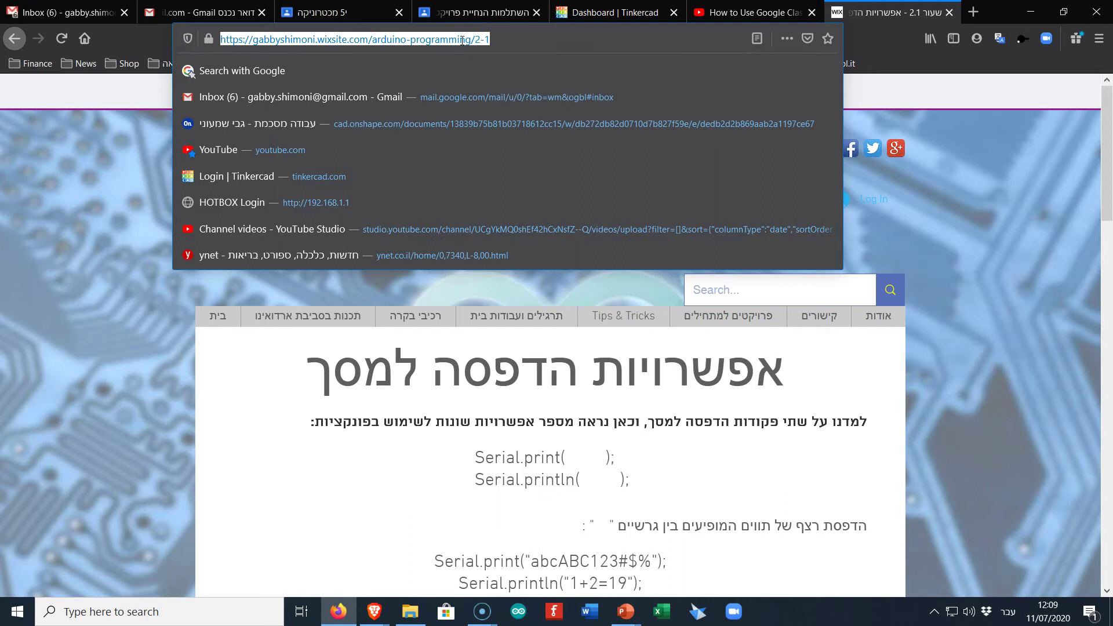
pyautogui.hotkey('alt', 'Tab')
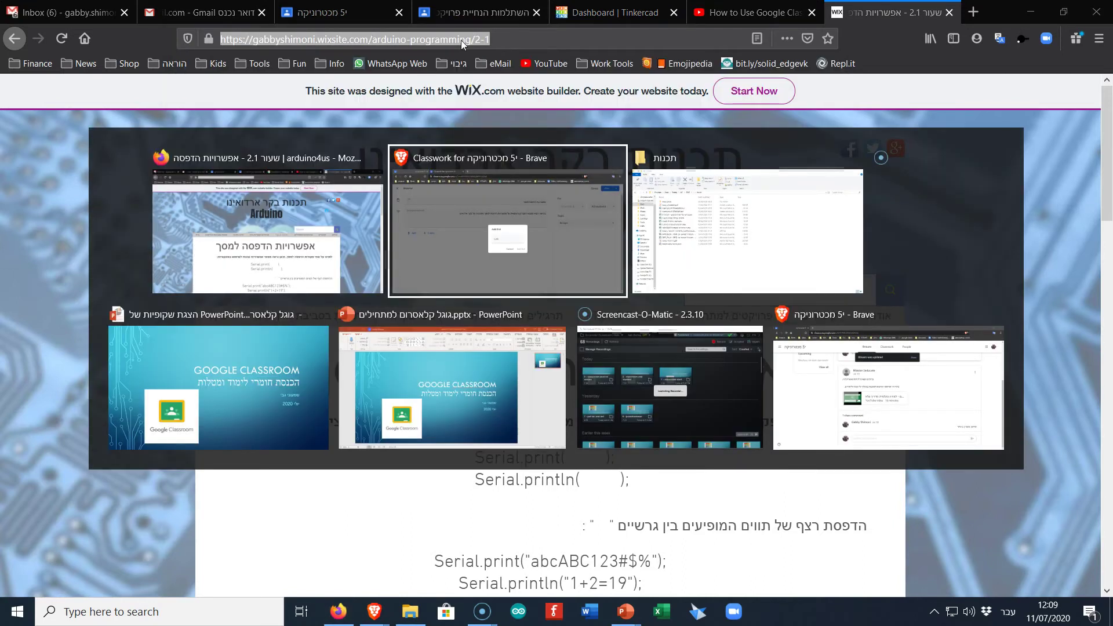
pyautogui.hotkey('ctrl', 'v')
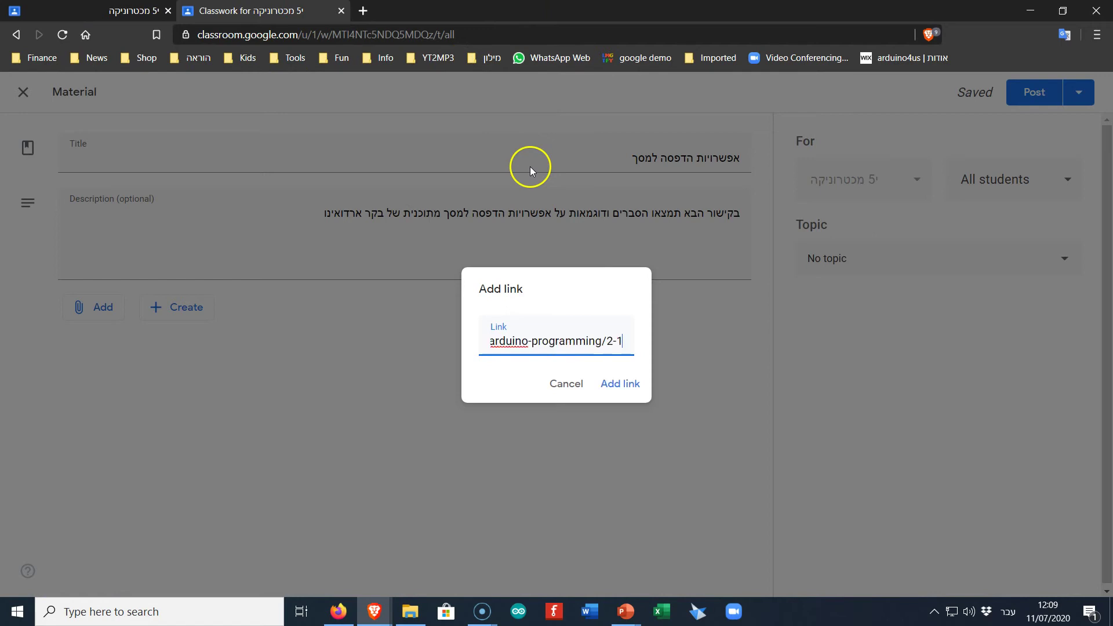
pyautogui.click(619, 385)
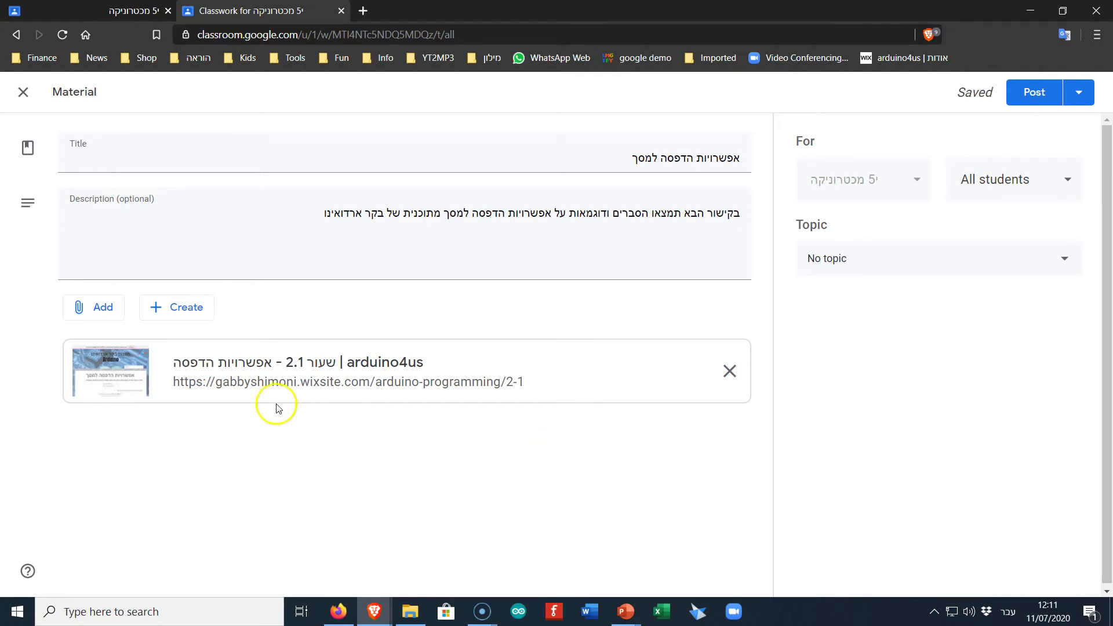
# Attach the PowerPoint file "פעולות_מתמטיות_עם_בקר_ארדואינו.pptx" from the "אתר בית הספר" folder in Downloads to the material.
pyautogui.click(101, 308)
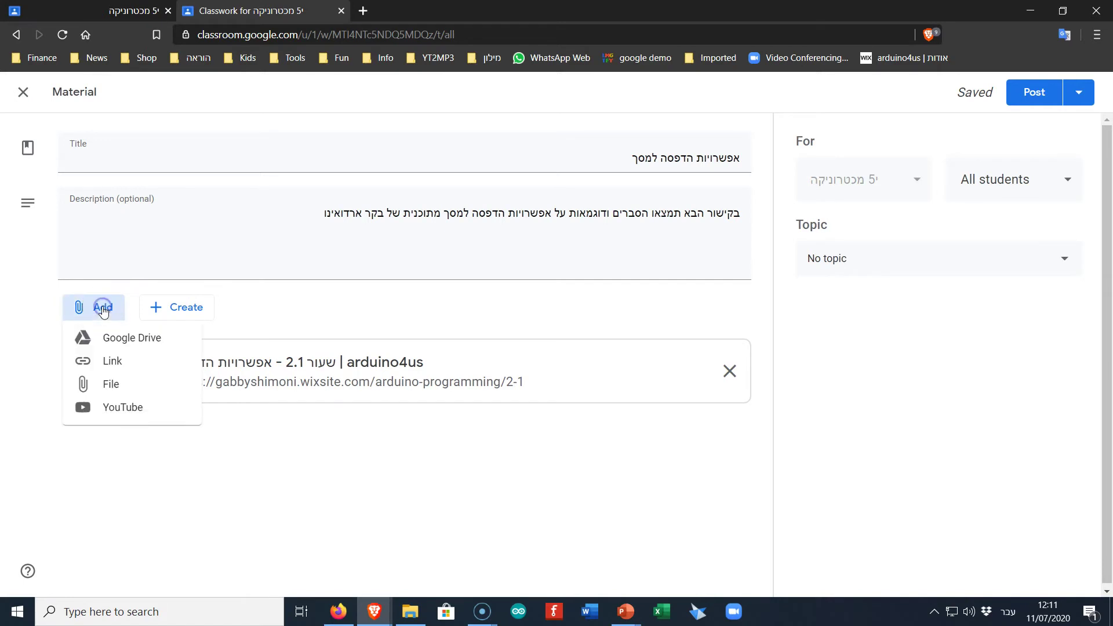
pyautogui.click(109, 385)
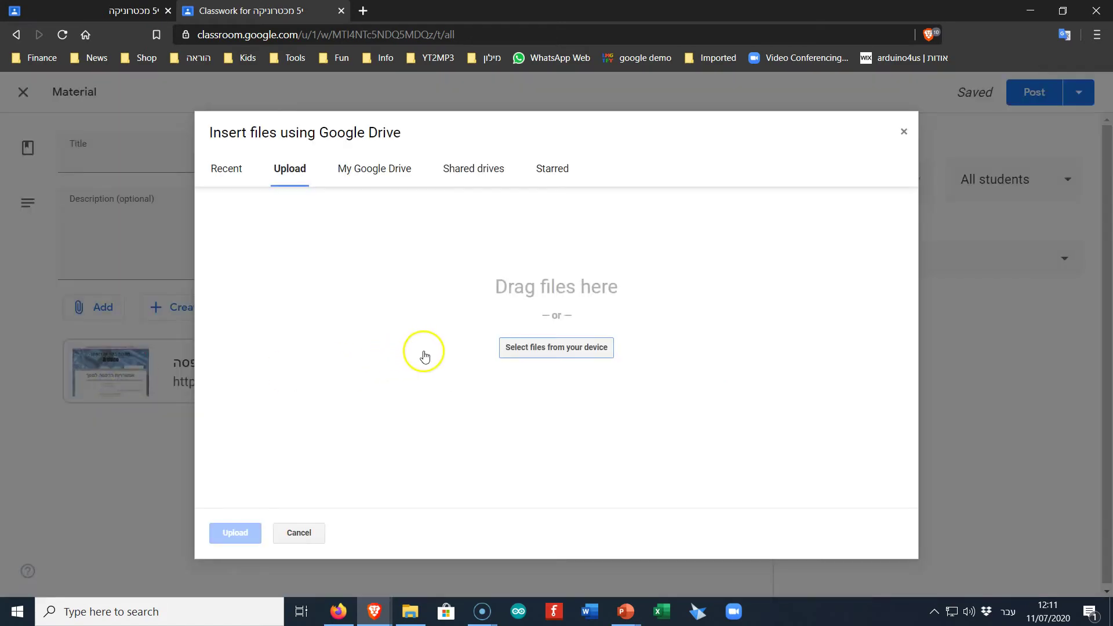
pyautogui.click(550, 349)
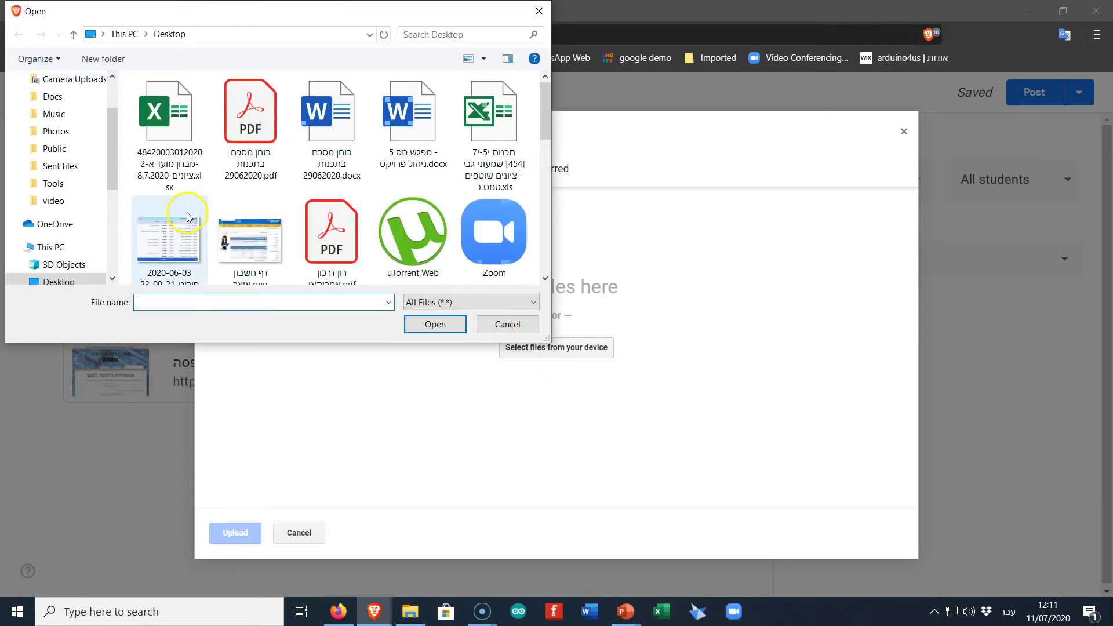
pyautogui.scroll(-1, 63, 116)
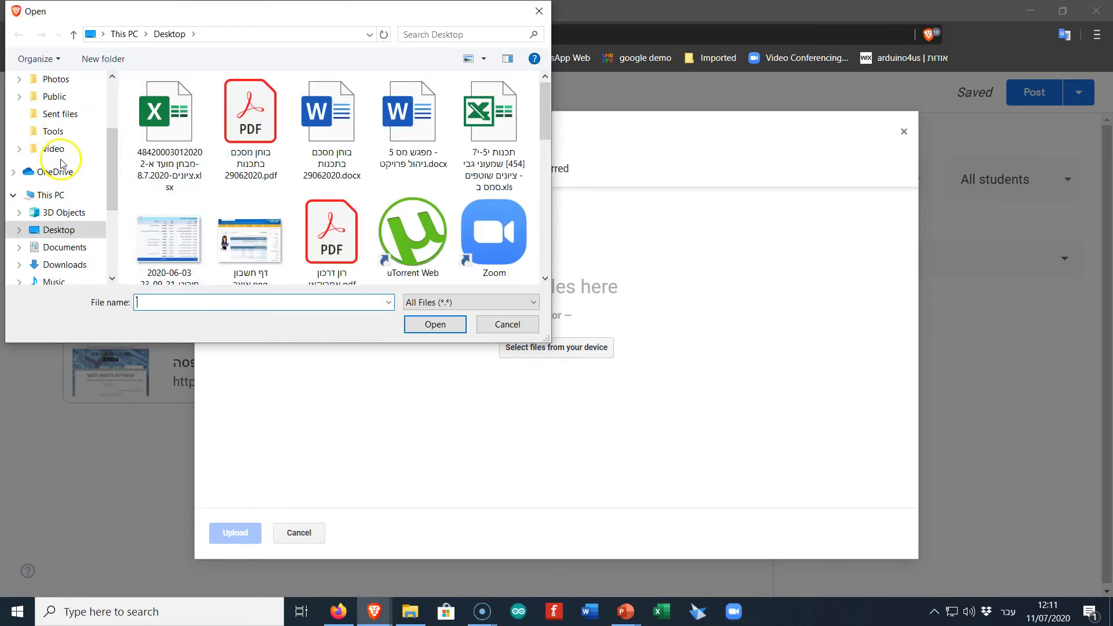
pyautogui.click(74, 267)
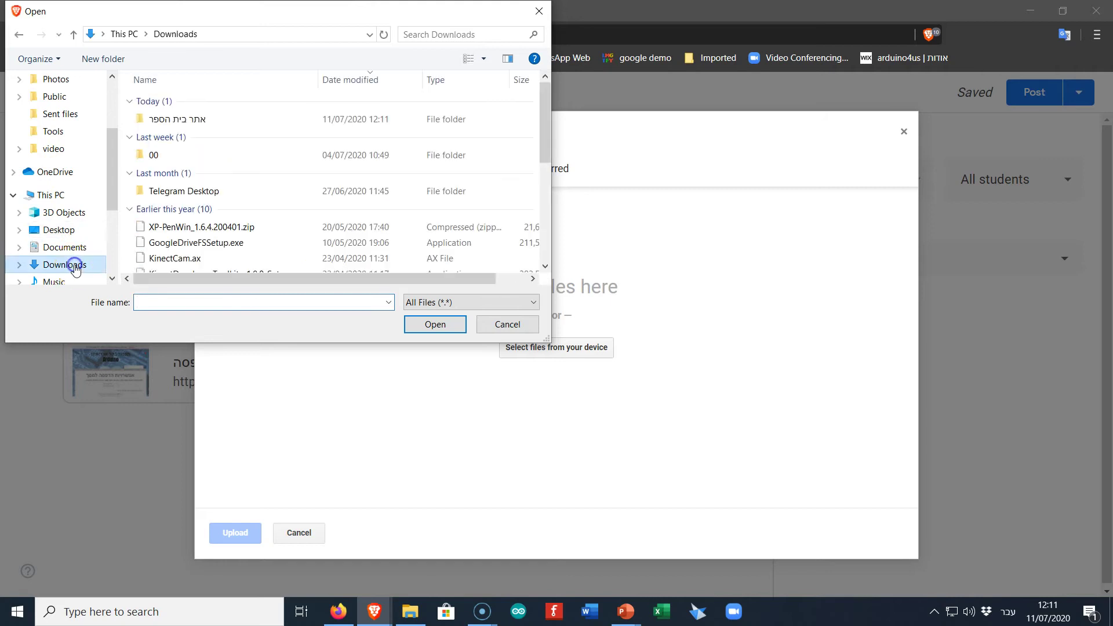
pyautogui.click(188, 122)
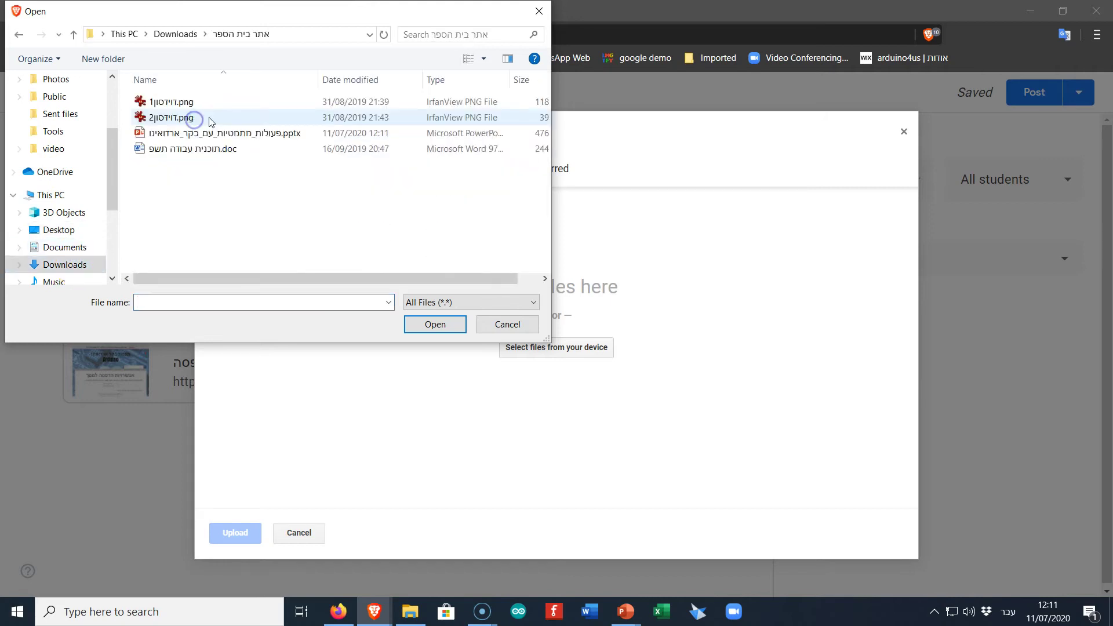
pyautogui.doubleClick(257, 131)
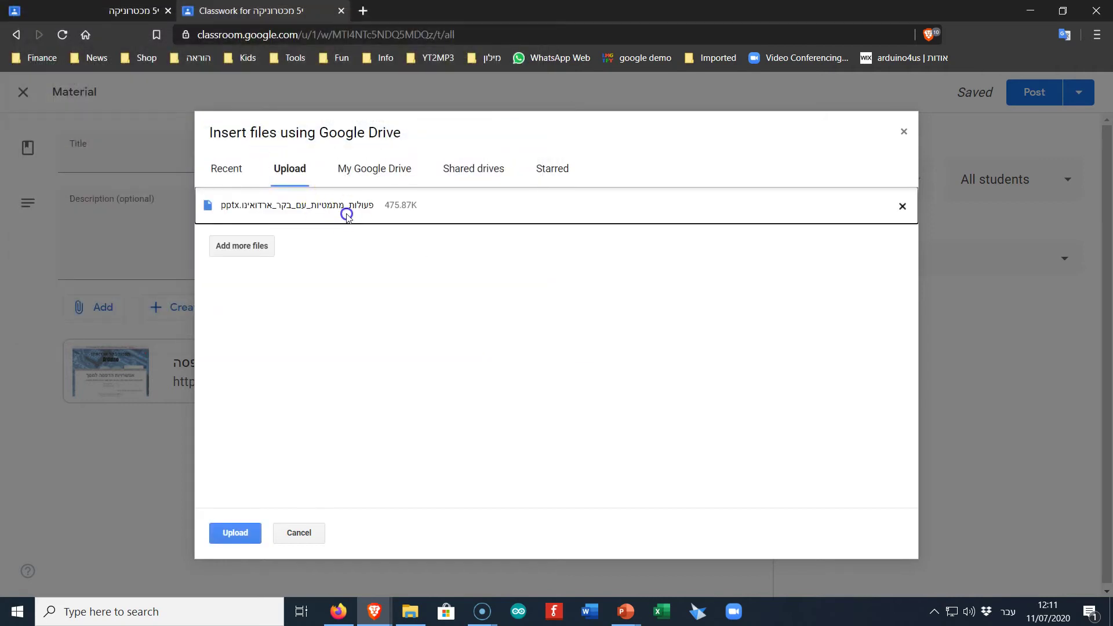
pyautogui.click(234, 531)
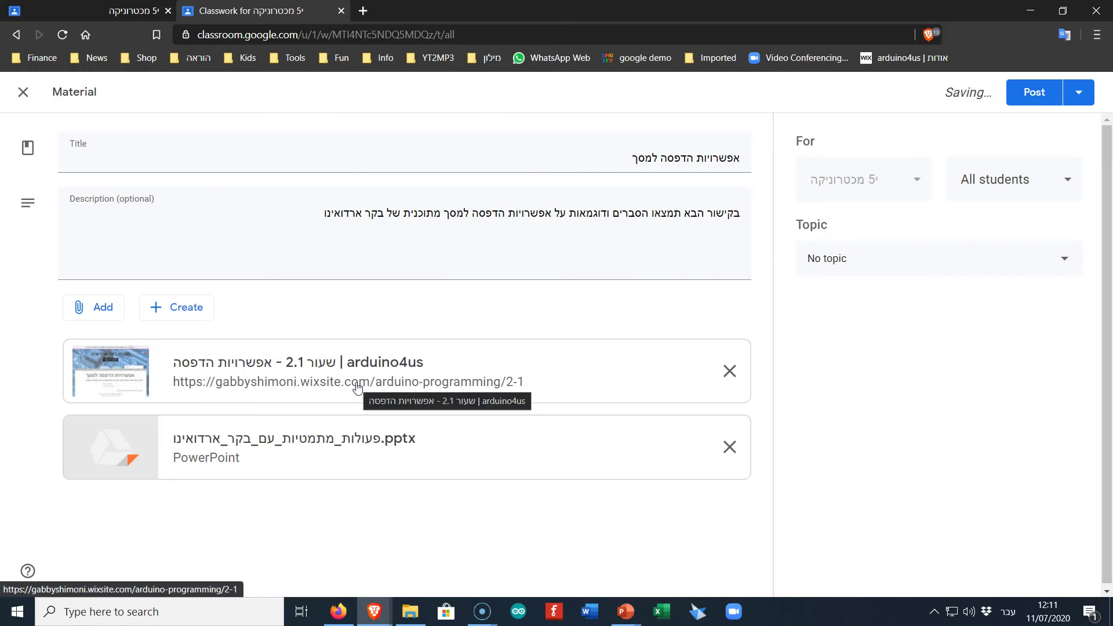
pyautogui.click(325, 375)
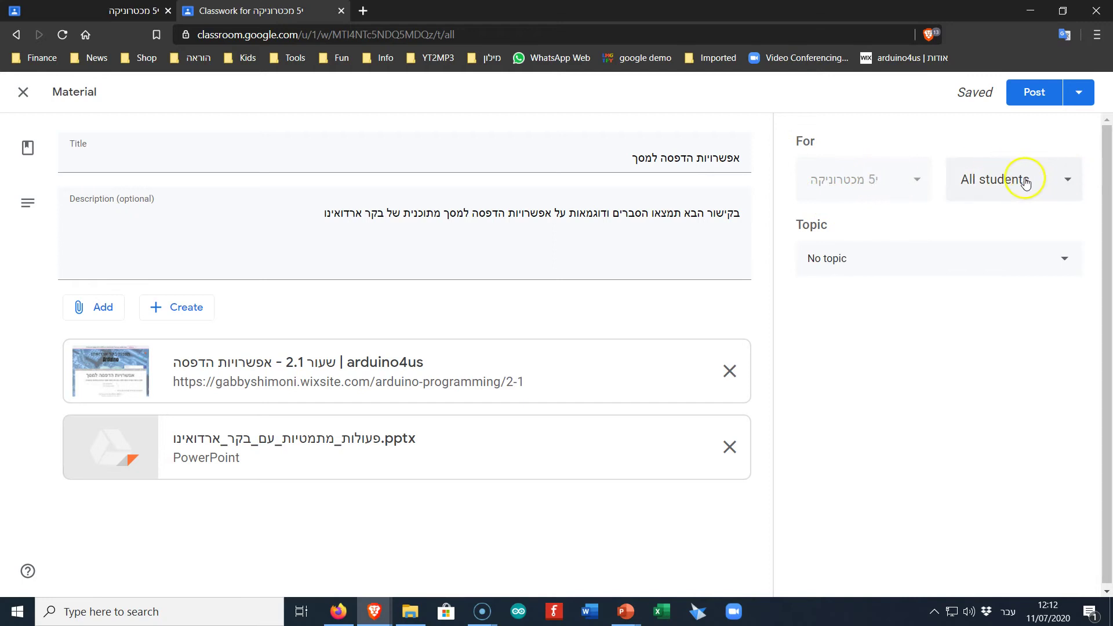
# Try assigning the material to each student individually, and restore the audience to all students.
pyautogui.click(1071, 186)
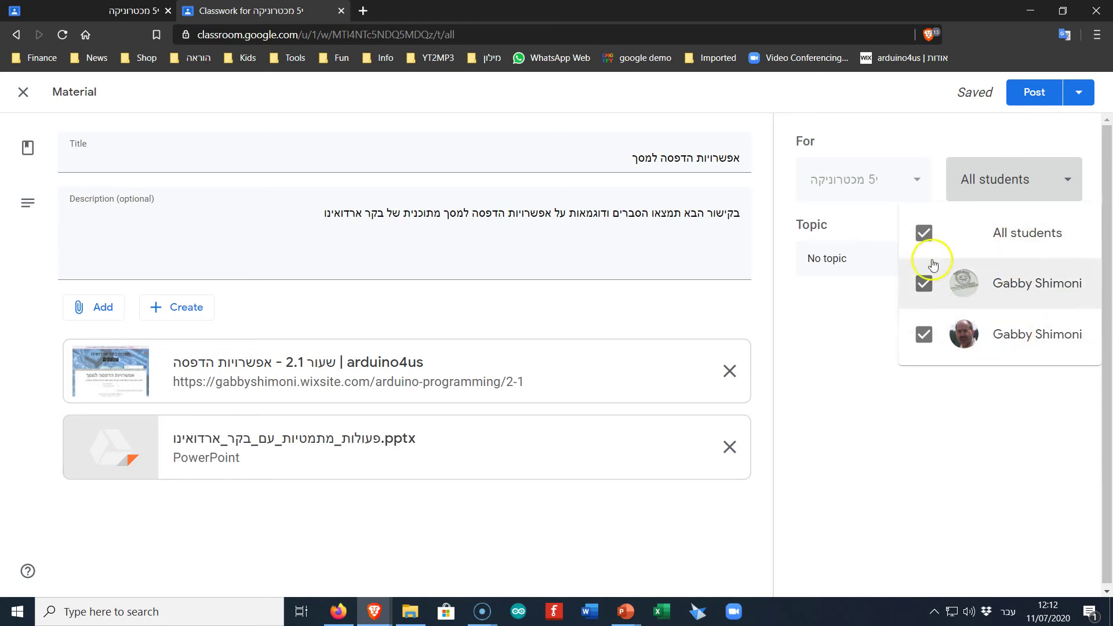
pyautogui.click(925, 233)
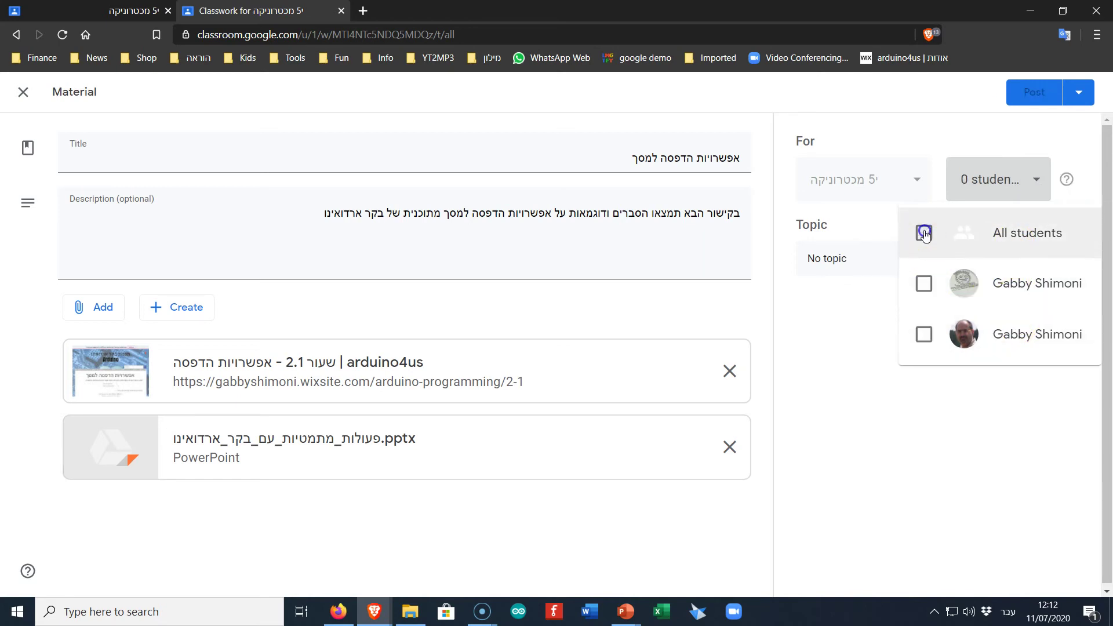
pyautogui.click(926, 284)
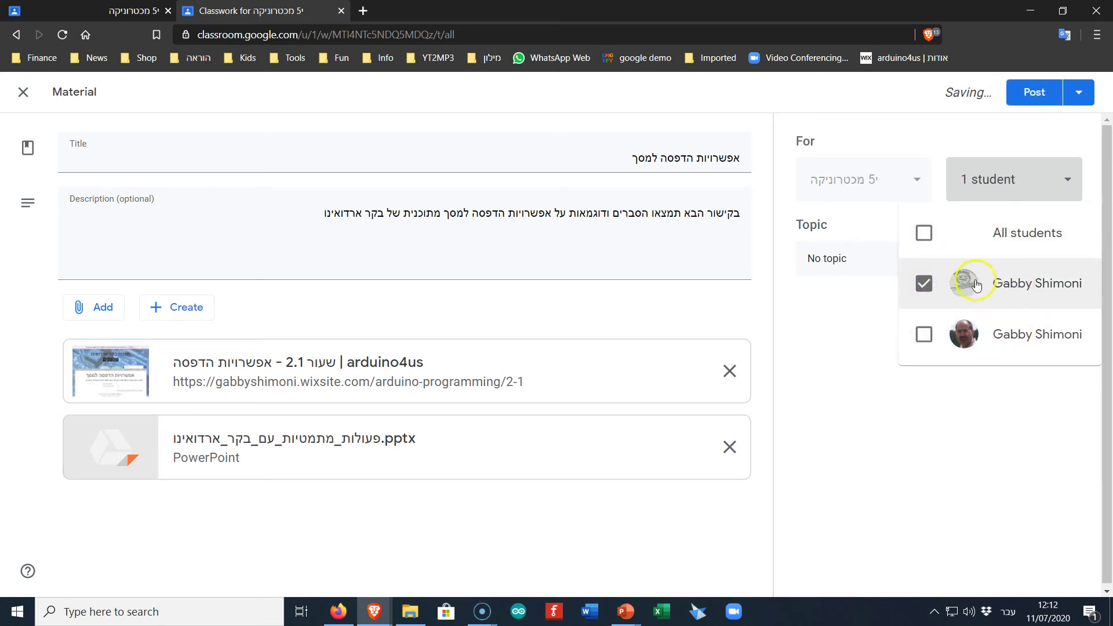
pyautogui.click(924, 283)
pyautogui.click(925, 335)
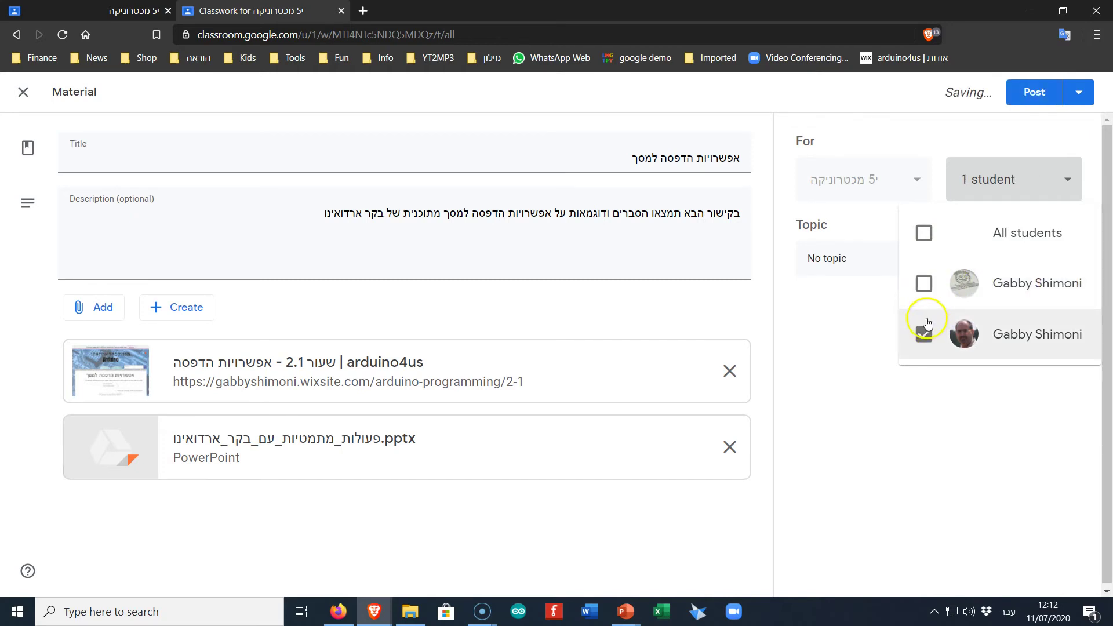
pyautogui.click(923, 284)
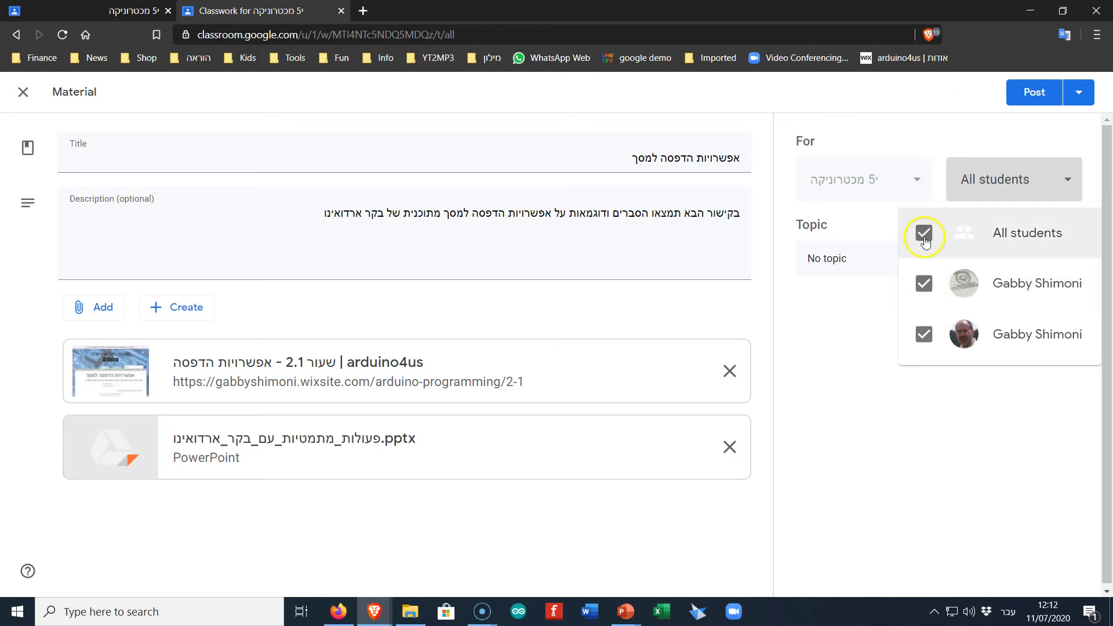
pyautogui.click(993, 168)
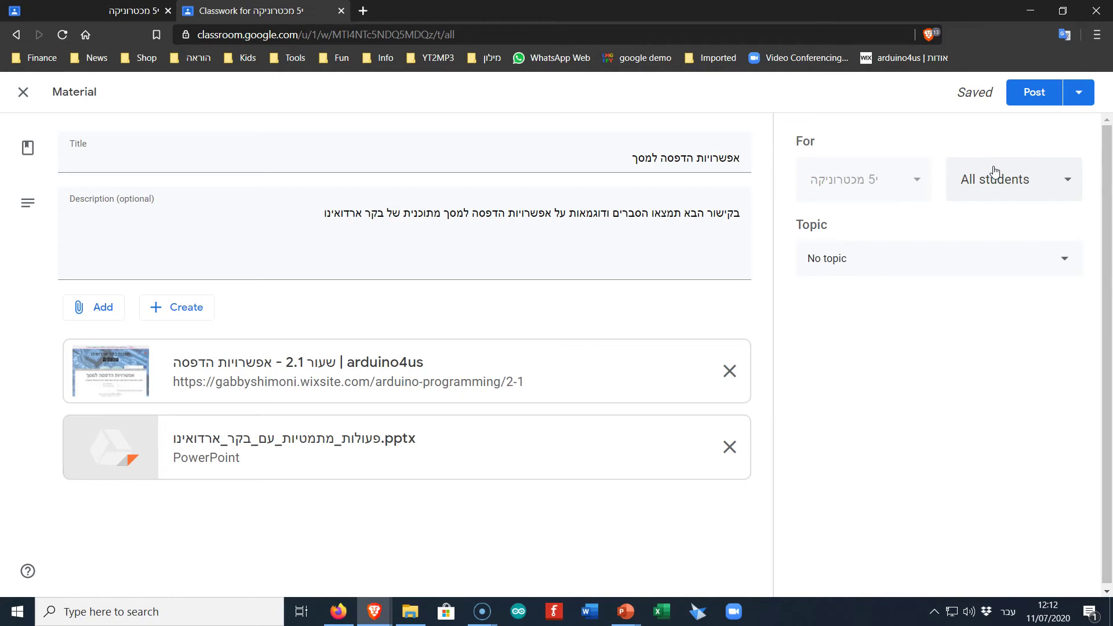
# Place the material under the topic "הדפסות למסך" and post it to the class.
pyautogui.click(882, 264)
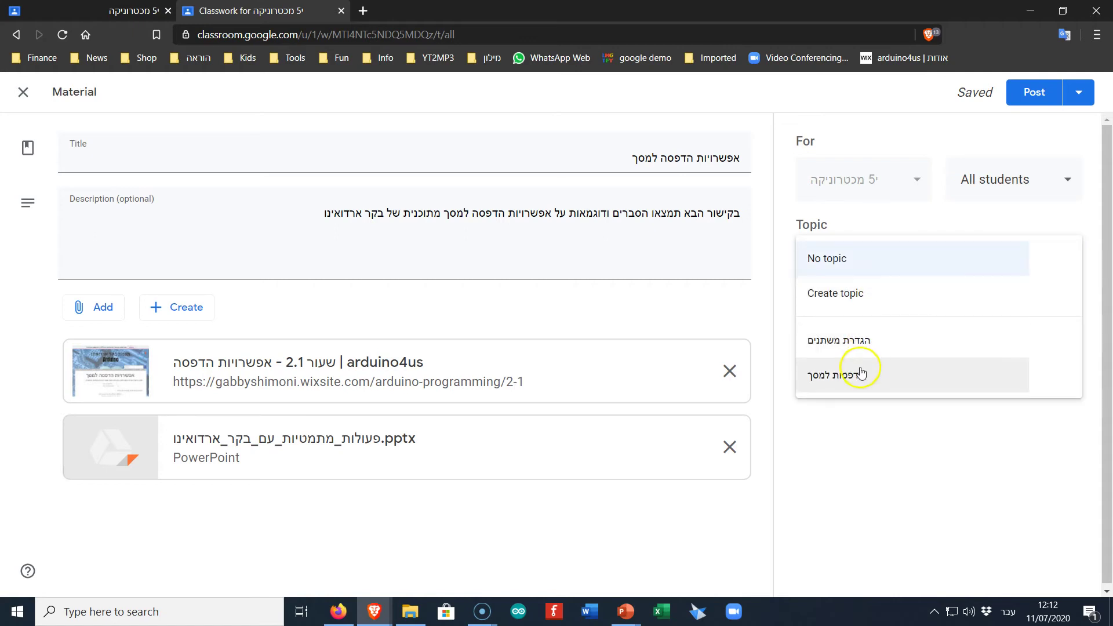
pyautogui.click(831, 380)
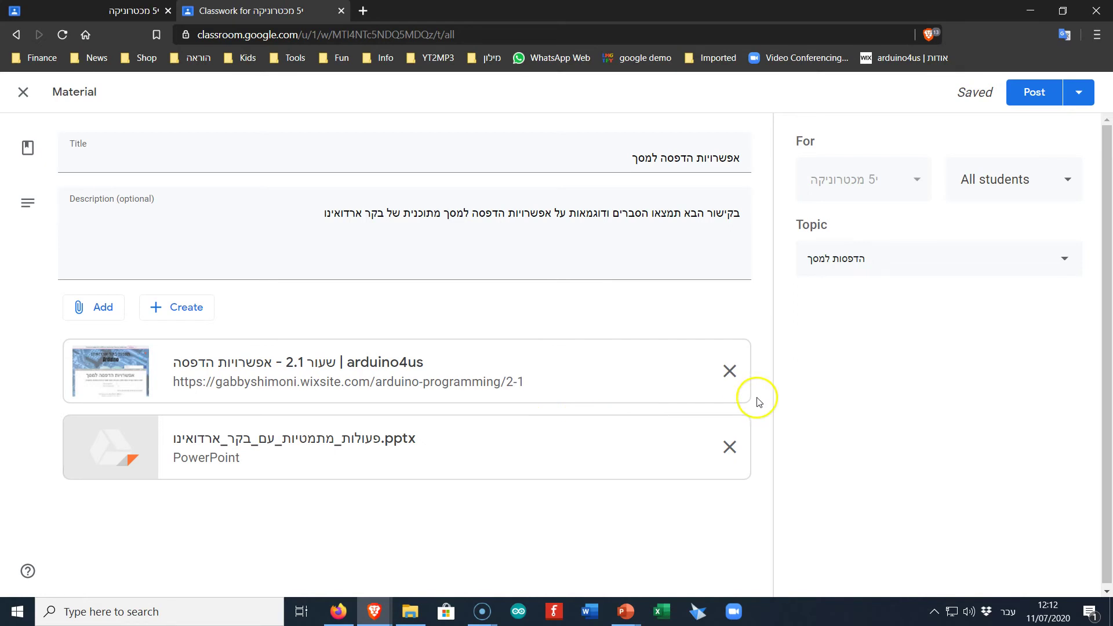
pyautogui.click(1078, 95)
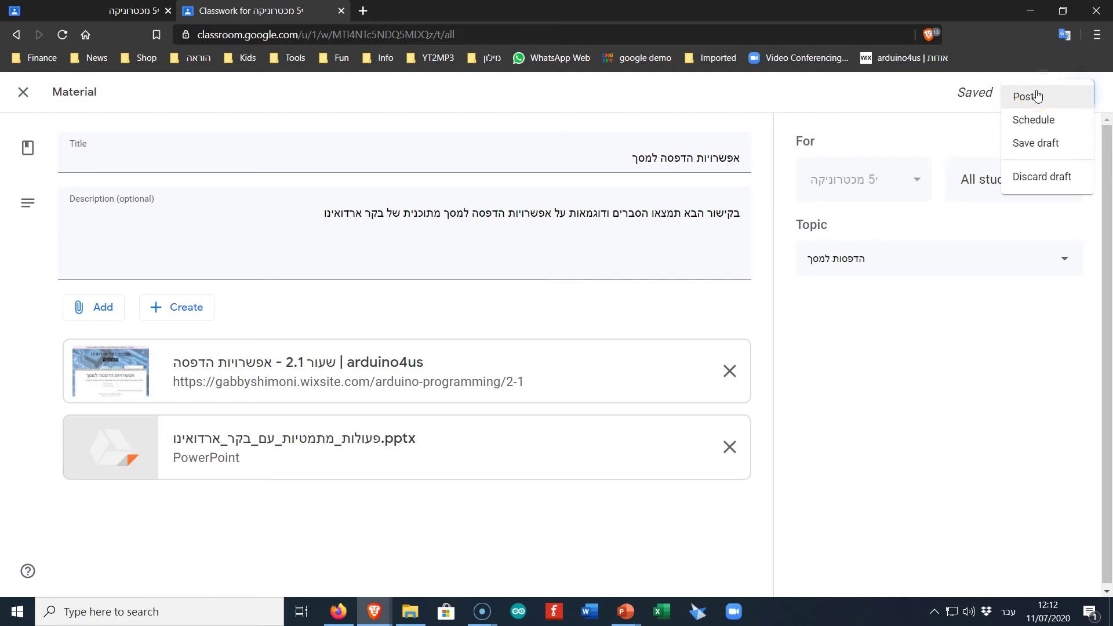
pyautogui.click(1036, 120)
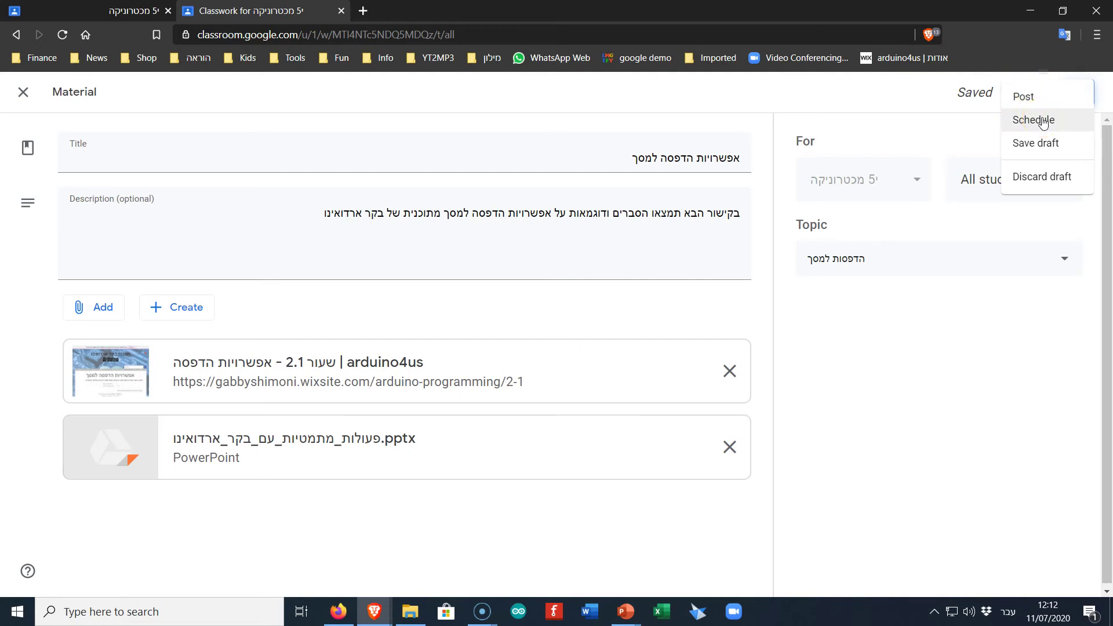
pyautogui.click(1044, 144)
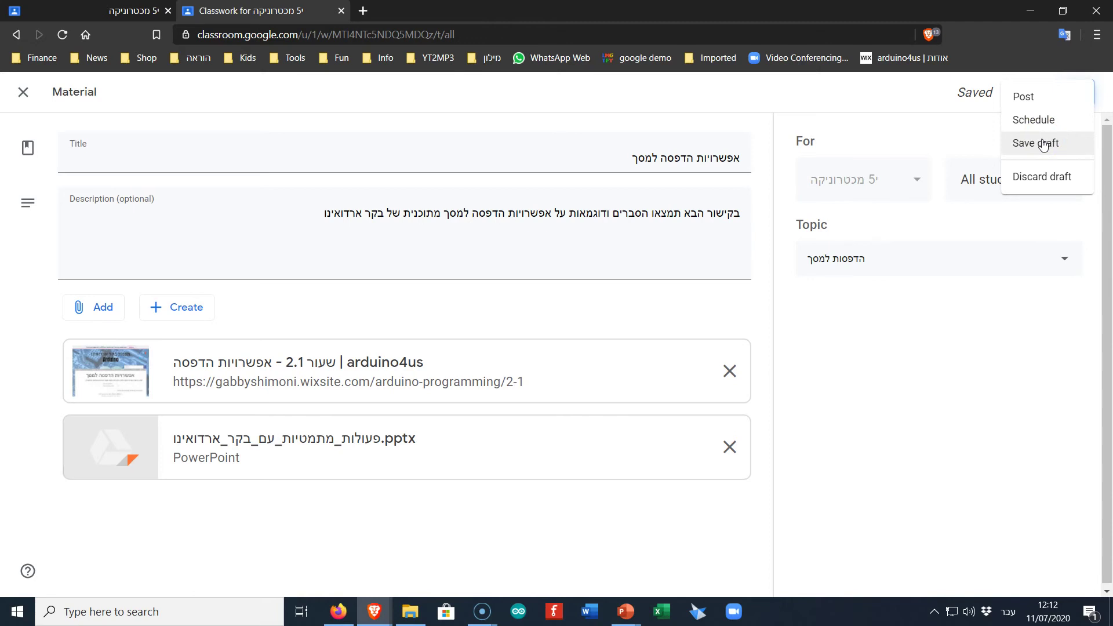
pyautogui.click(1036, 101)
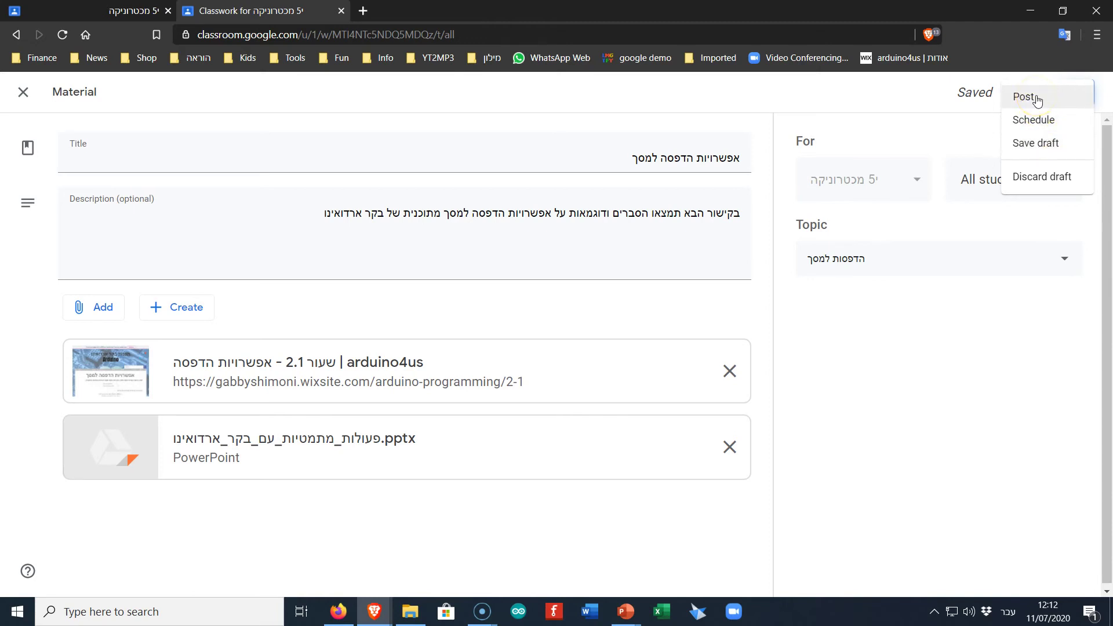
pyautogui.click(1036, 99)
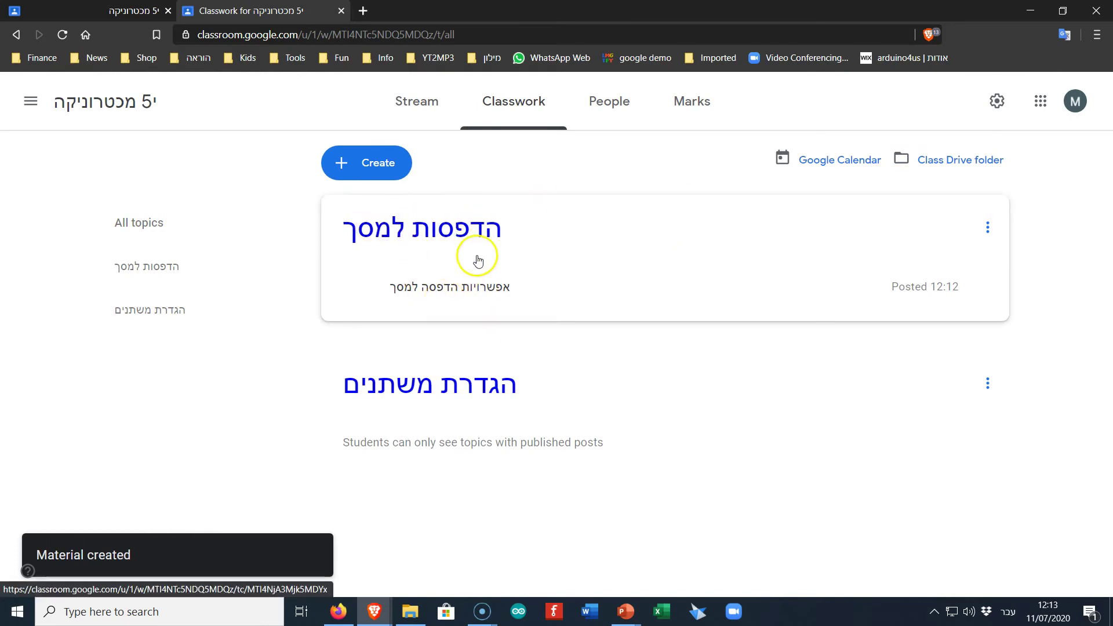
pyautogui.click(539, 288)
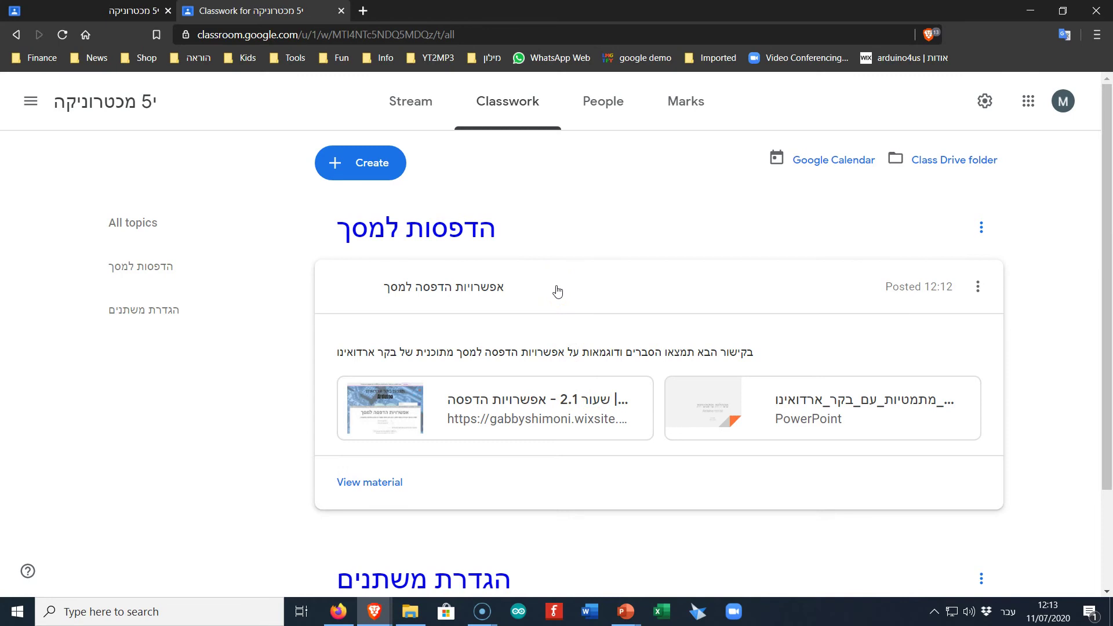
# Switch to the student's class window, open the new material from the updated stream and view its attached arduino4us page.
pyautogui.hotkey('ctrl', 'w')
pyautogui.scroll(-5, 587, 314)
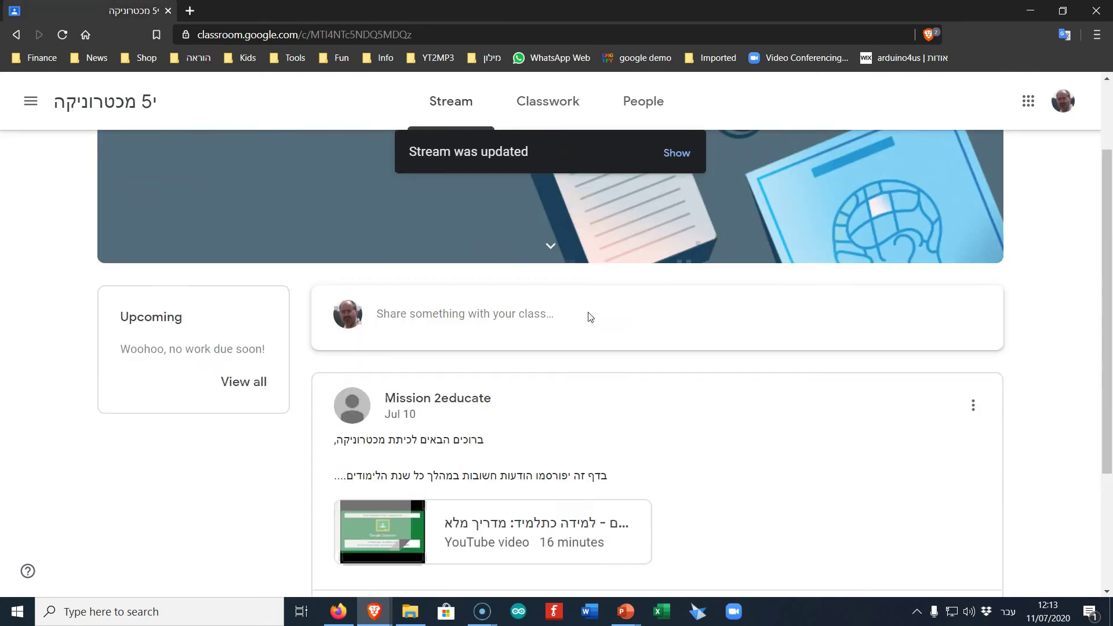
pyautogui.scroll(5, 586, 314)
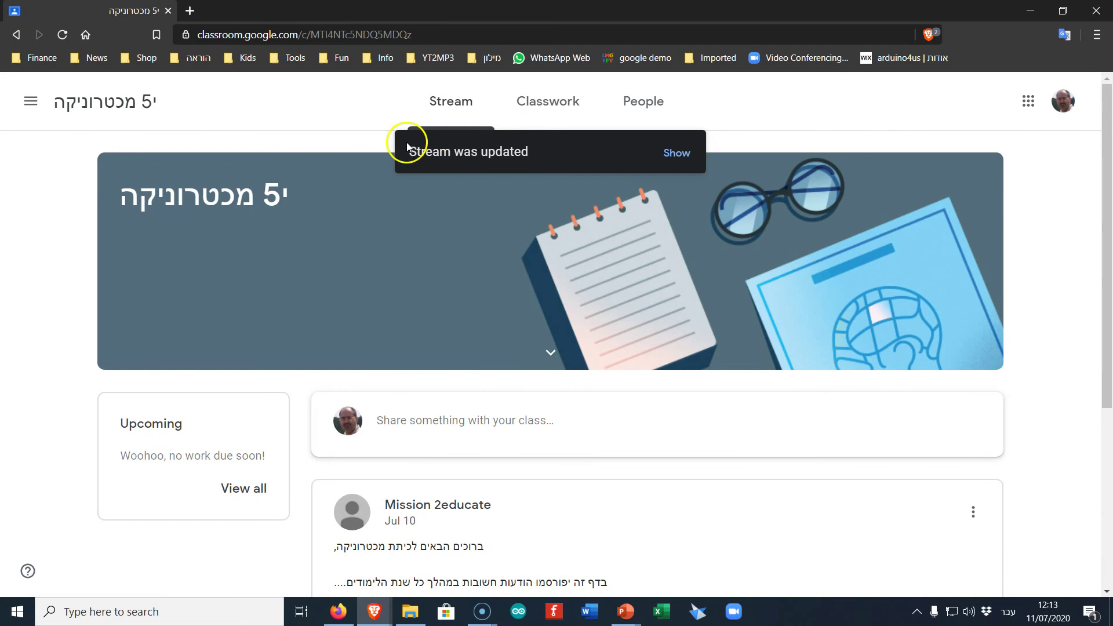
pyautogui.click(676, 154)
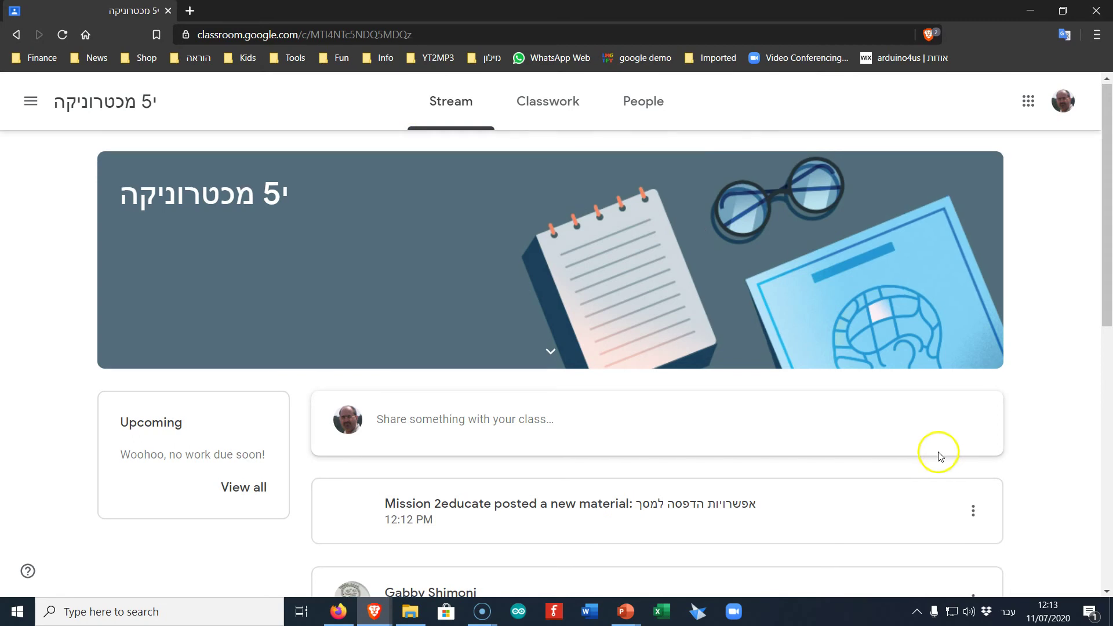
pyautogui.scroll(-3, 939, 458)
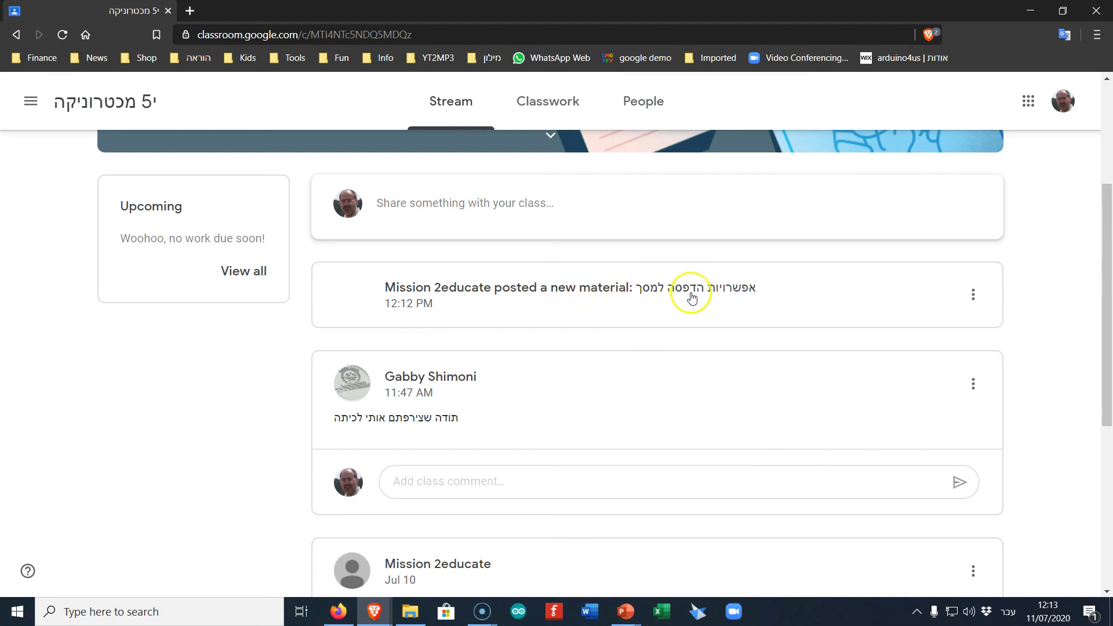
pyautogui.click(793, 295)
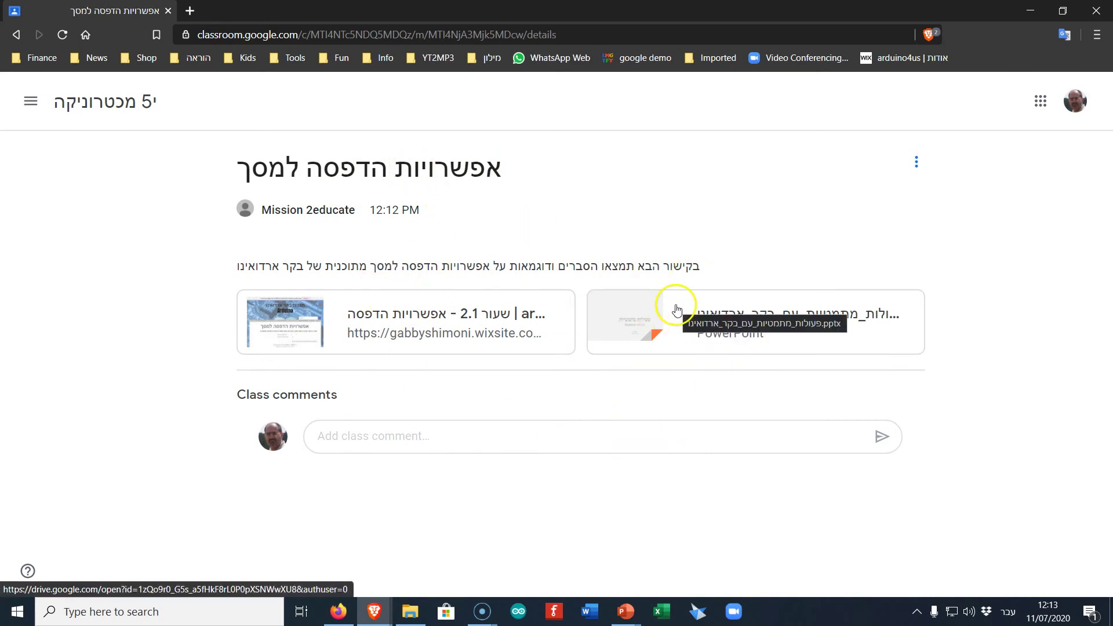
pyautogui.click(445, 319)
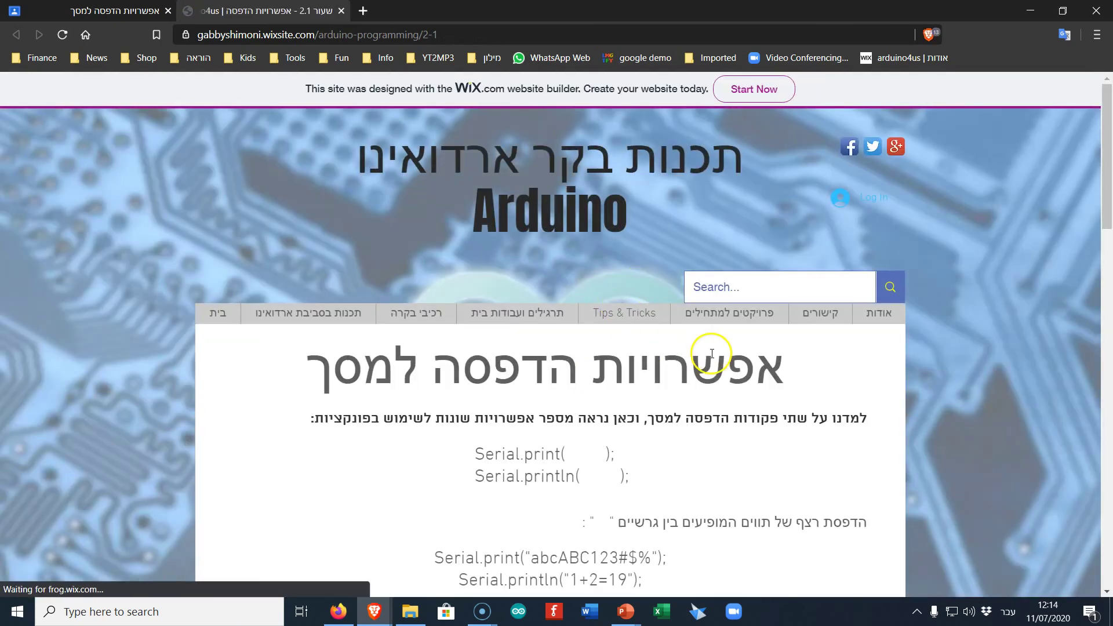
pyautogui.click(119, 12)
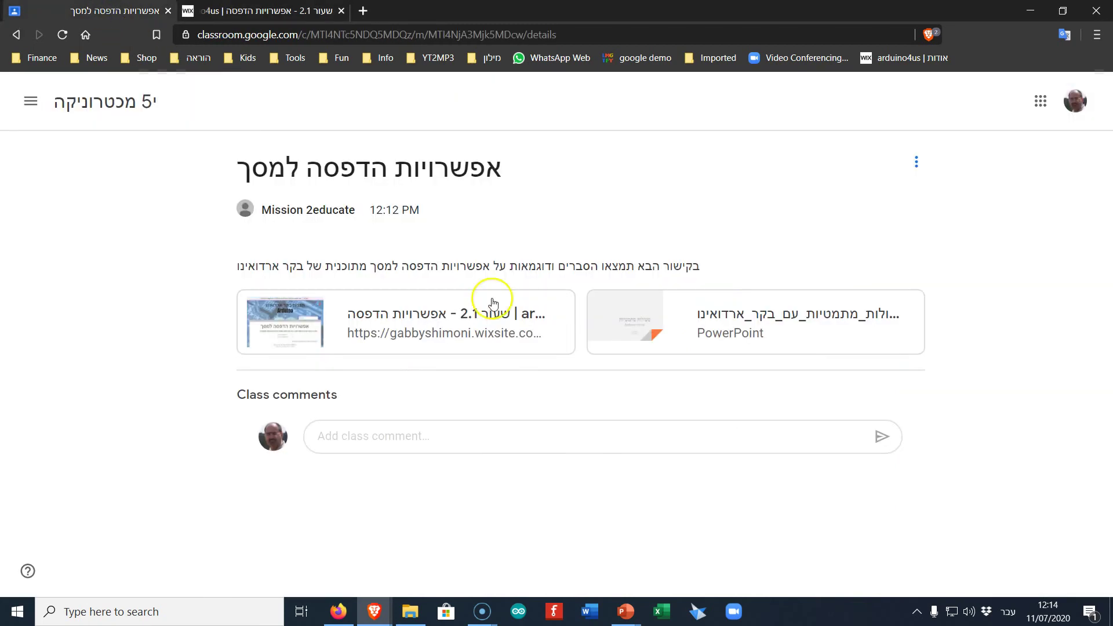
# Post the class comment "תודה רבה, חומרים מעולים" on the material as the student.
pyautogui.click(402, 437)
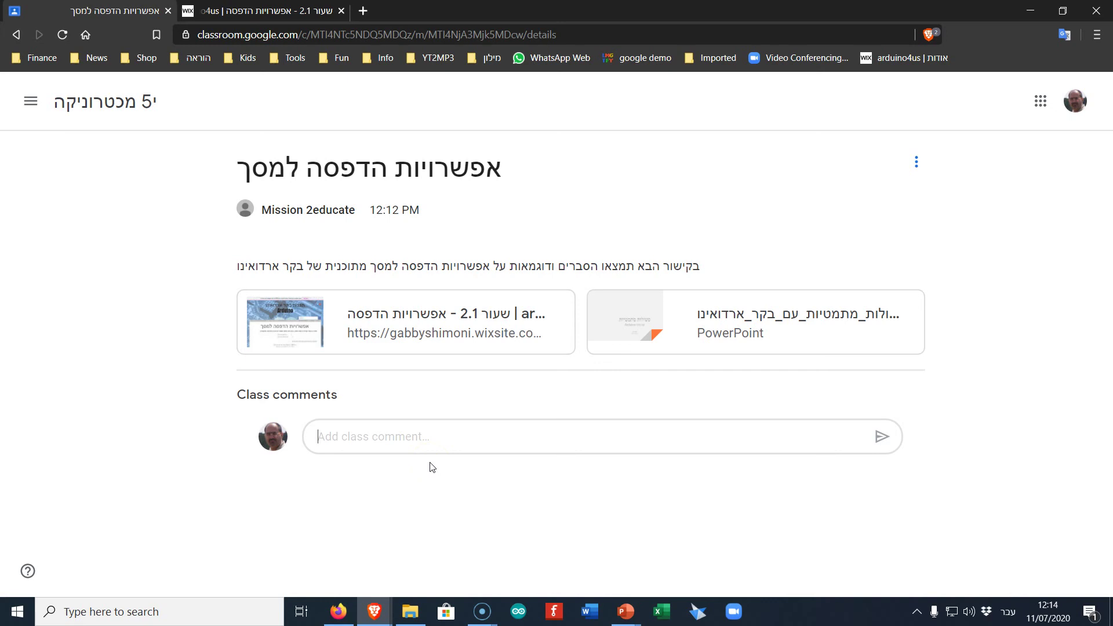
pyautogui.write('תודה רבה,')
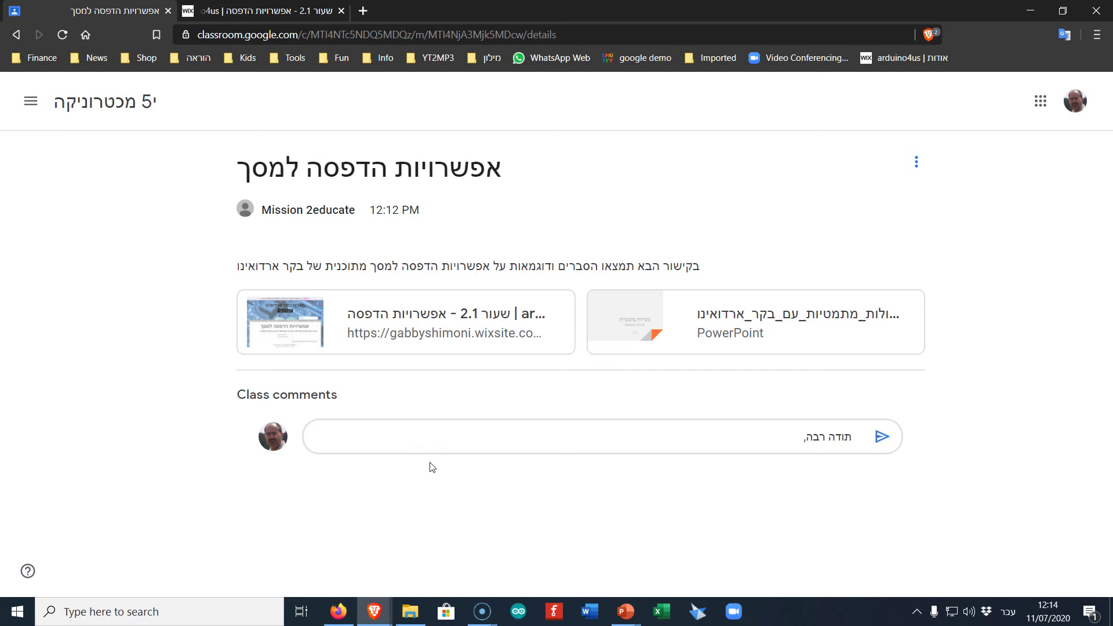
pyautogui.write('מעולים')
pyautogui.click(881, 436)
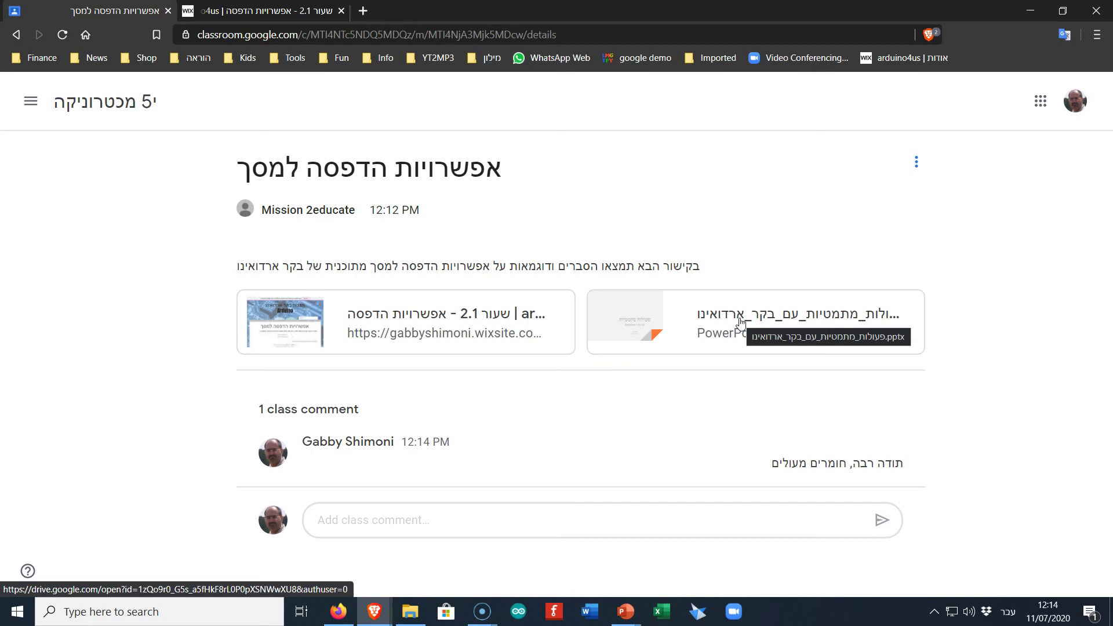
# Return to the teacher's classwork page and read the class comment on the material "אפשרויות הדפסה למסך".
pyautogui.hotkey('alt', 'Left')
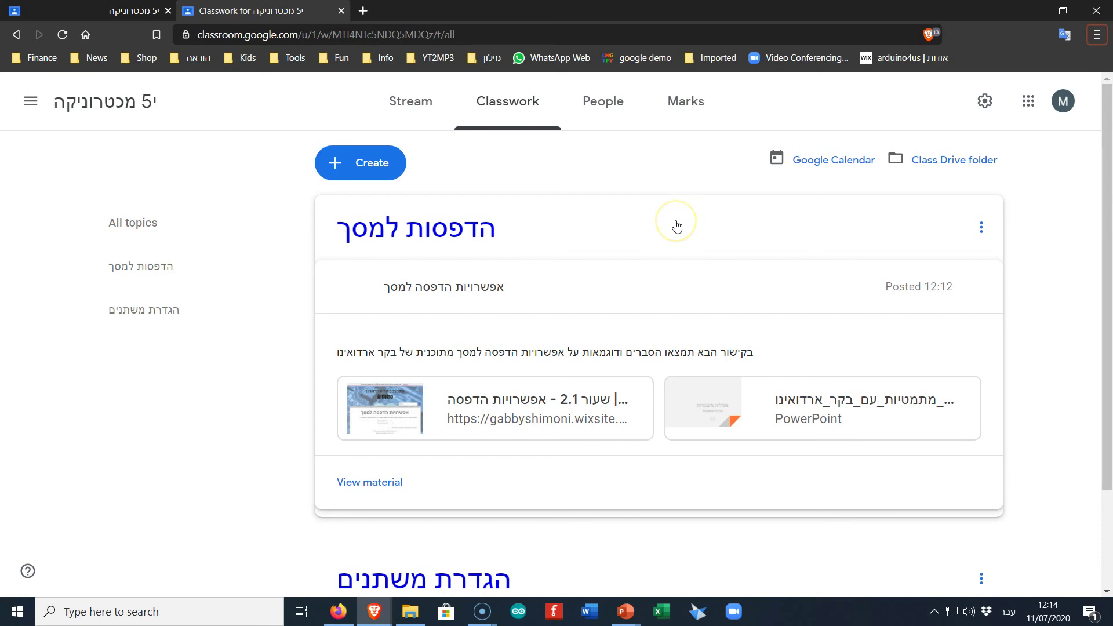
pyautogui.scroll(-3, 677, 226)
pyautogui.scroll(3, 637, 227)
pyautogui.click(519, 289)
pyautogui.click(548, 288)
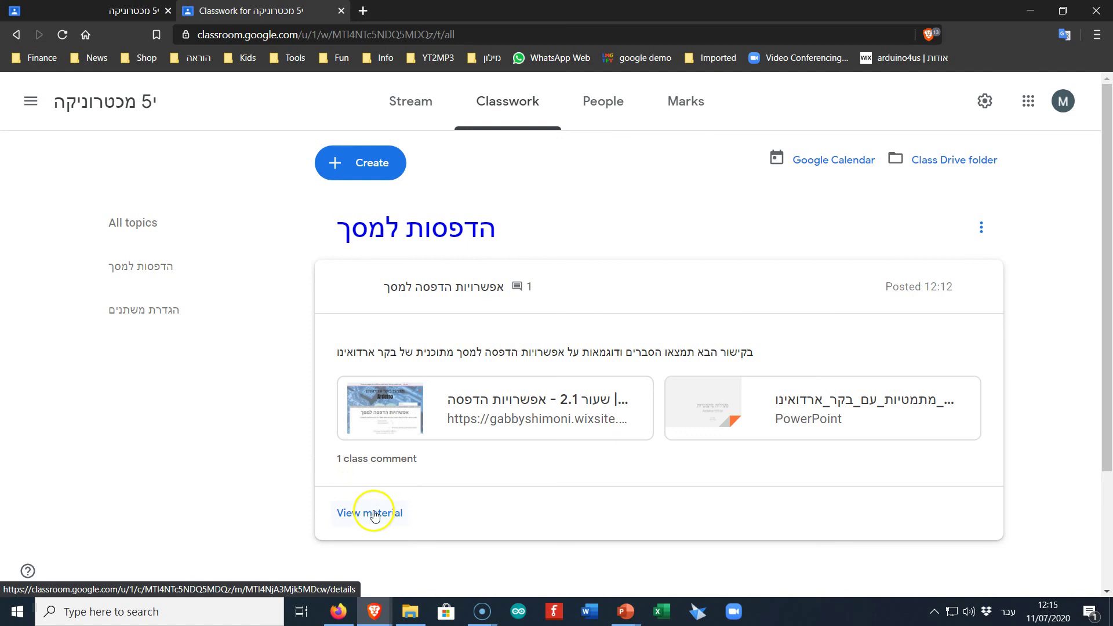
pyautogui.click(382, 462)
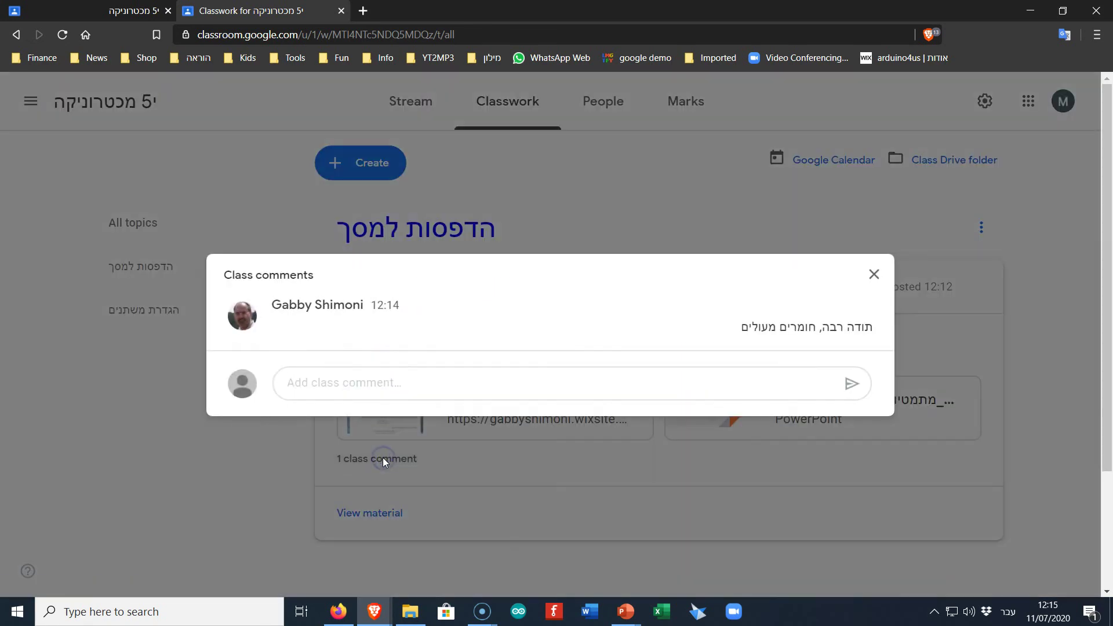
pyautogui.click(874, 275)
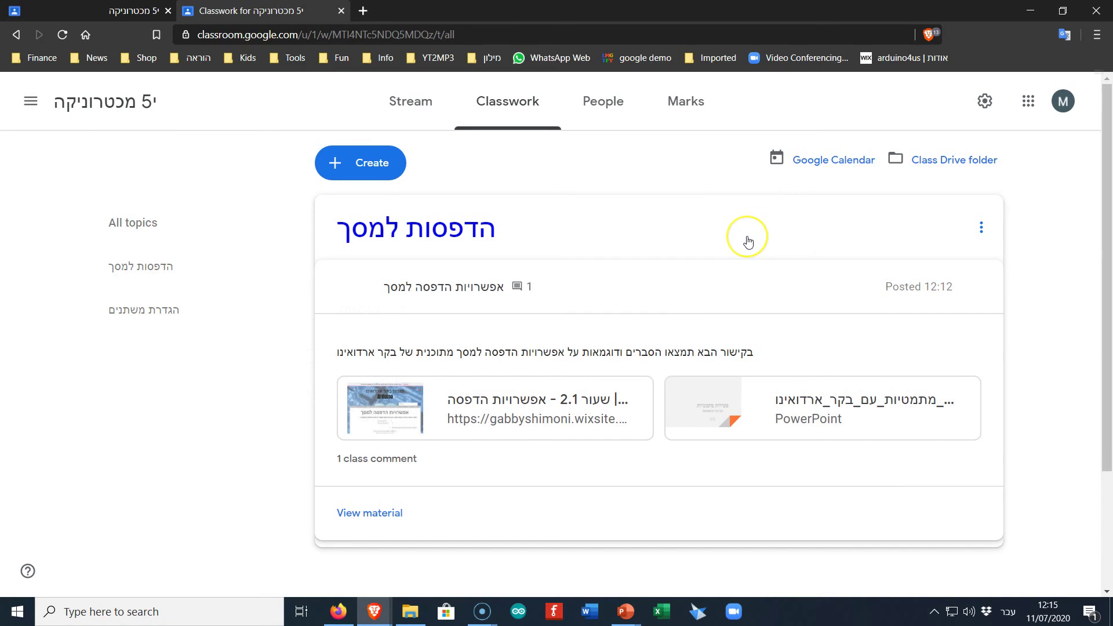
pyautogui.click(731, 291)
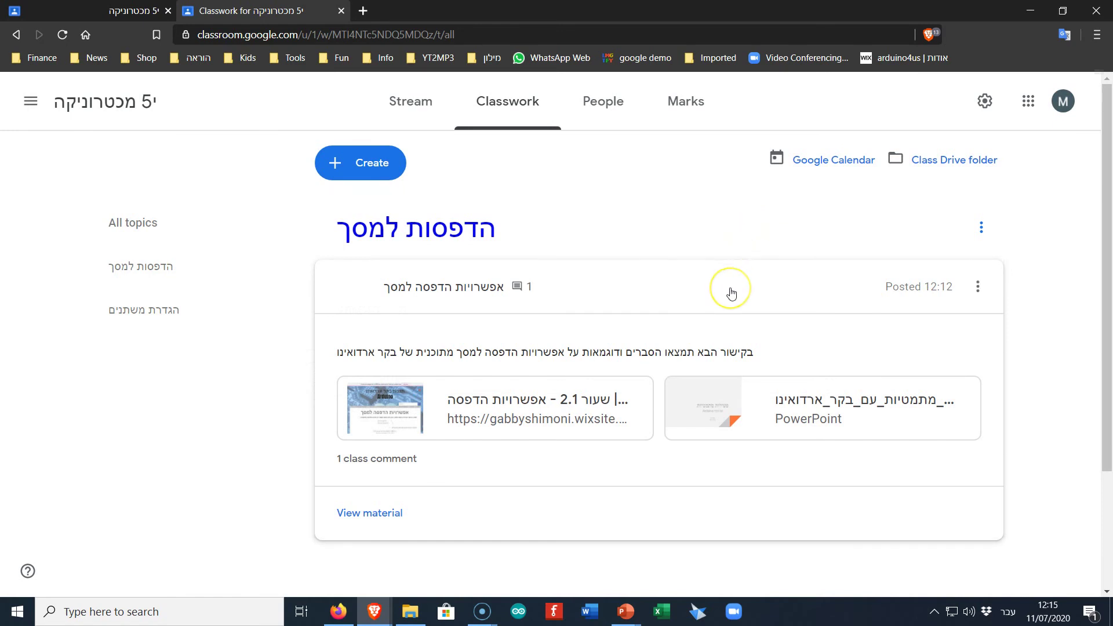